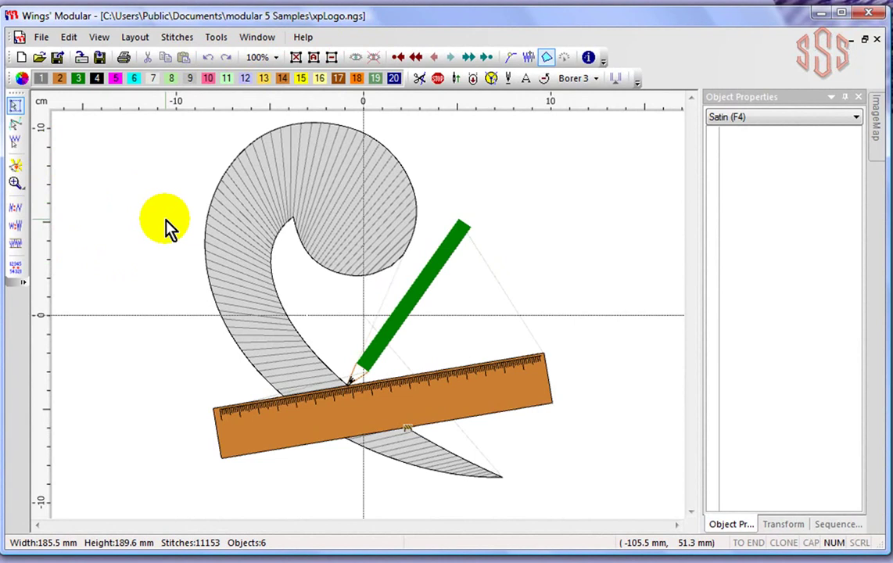
Examine the file formats available for opening a design, preview giraffe.ngs, and leave without opening anything
click(42, 39)
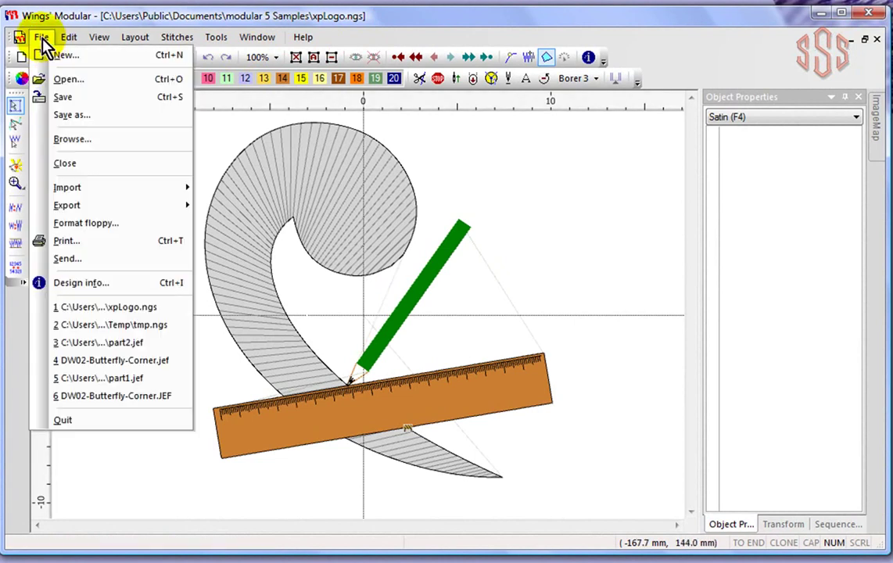
click(62, 80)
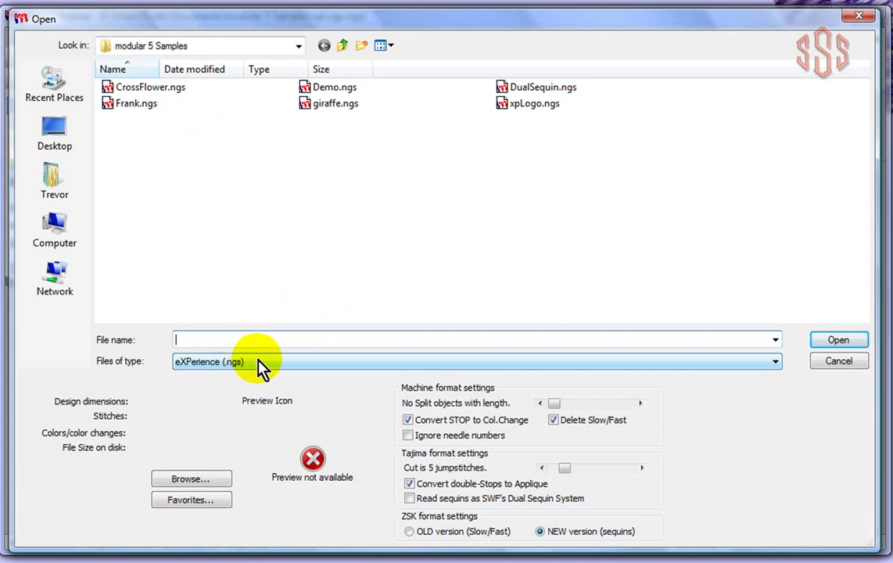
click(776, 364)
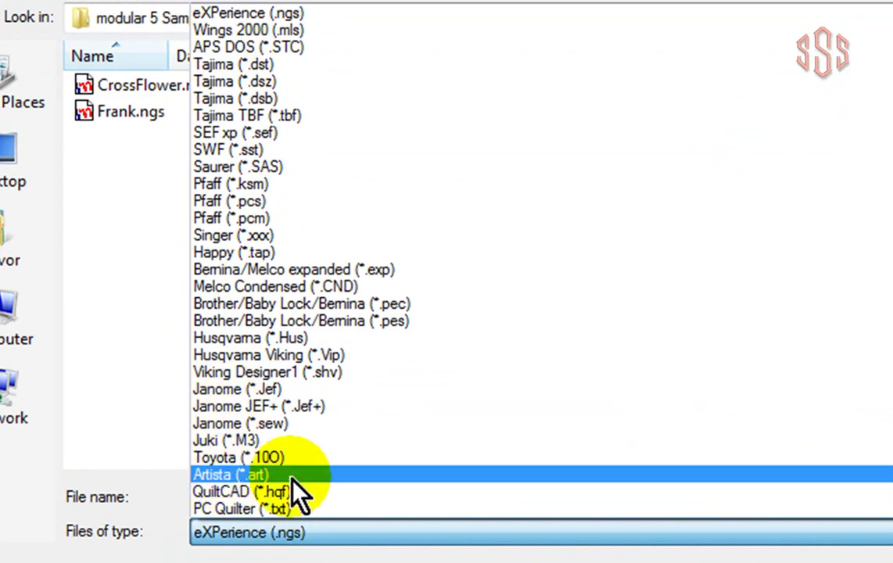
scroll(463, 383, down, 1)
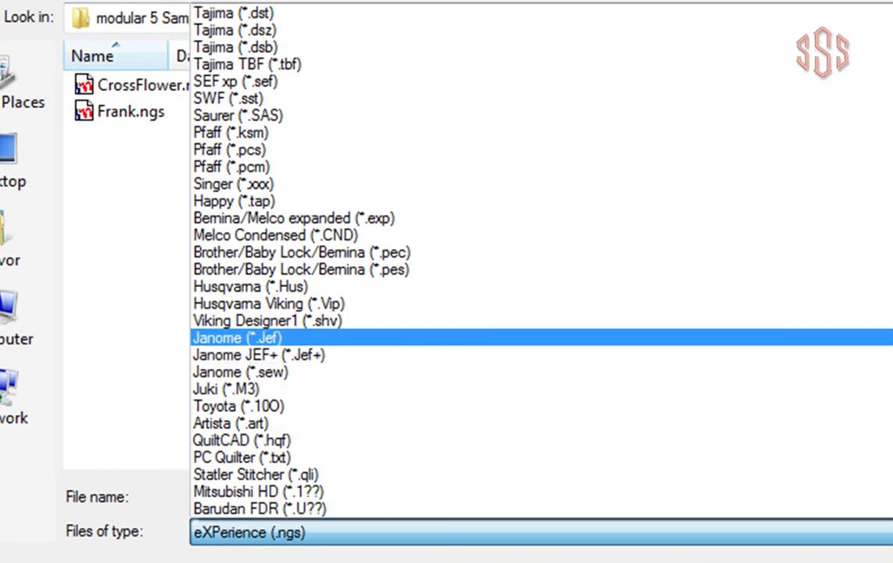
scroll(266, 338, down, 1)
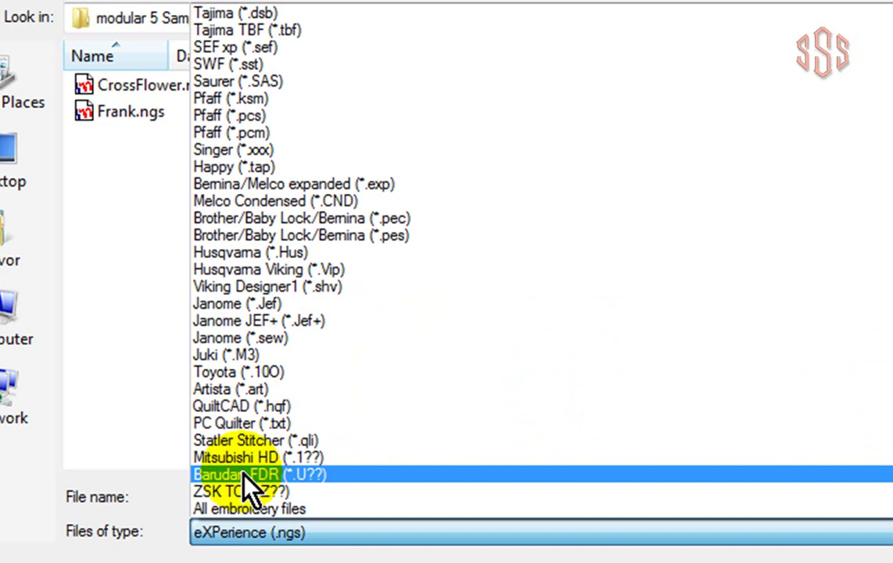
key(Up)
key(Up)
key(Up)
key(Up)
key(Up)
key(Up)
key(Up)
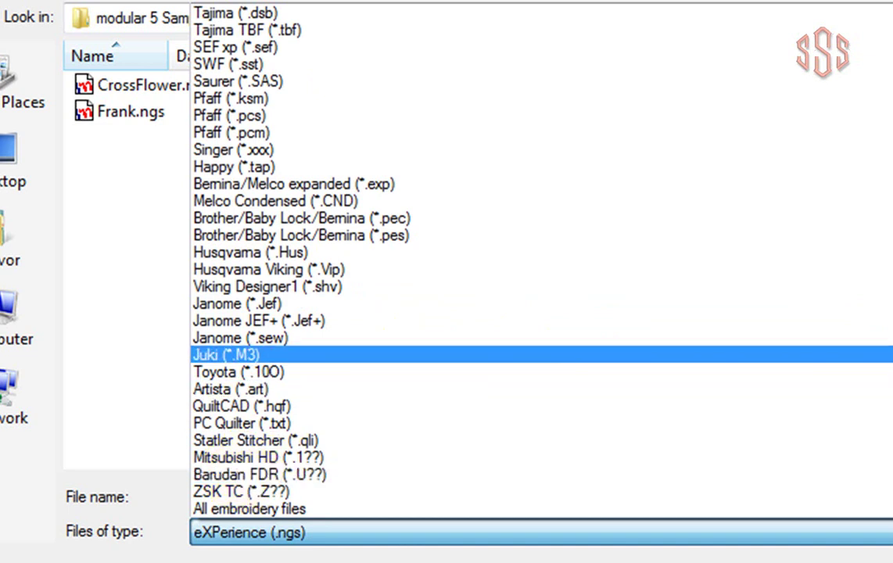
scroll(539, 266, up, 2)
click(483, 11)
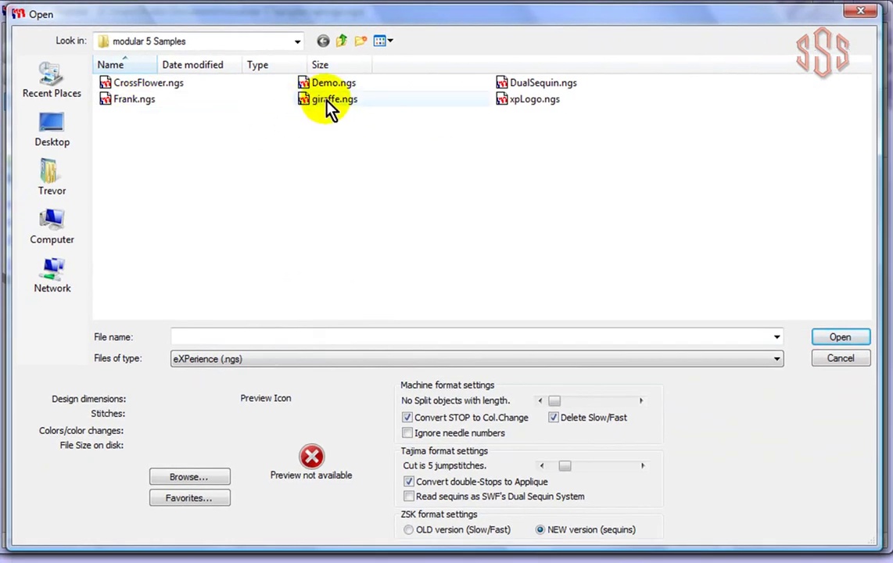
click(329, 106)
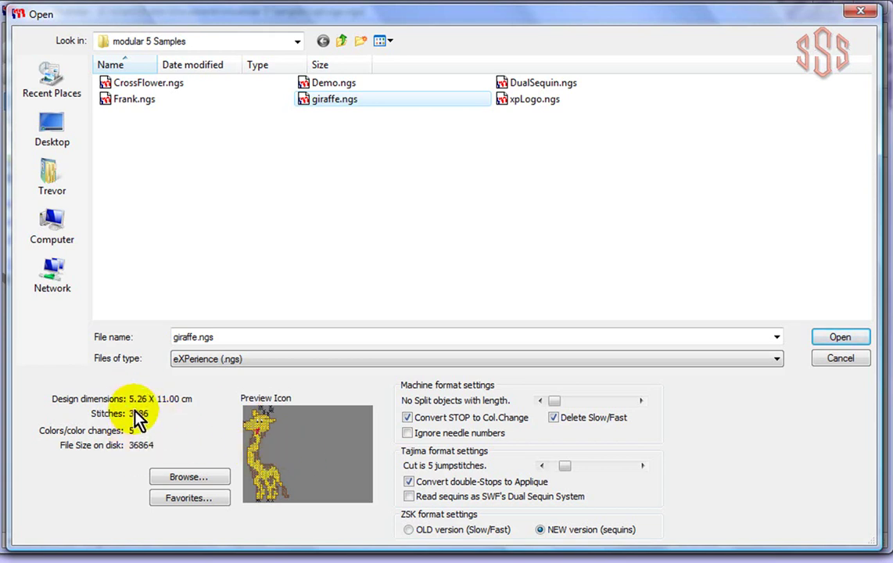
click(842, 360)
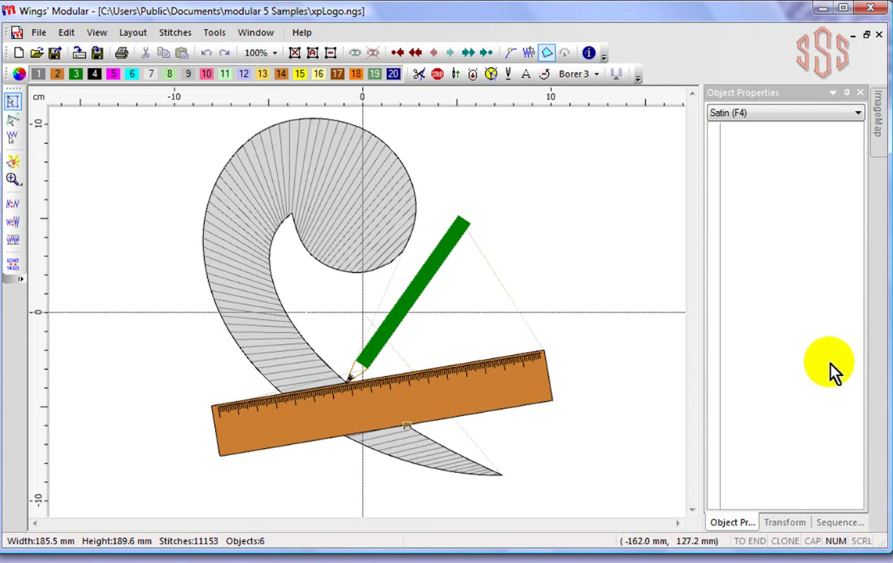
Examine the file formats xpLogo.ngs can be saved in under a new name, and leave without saving
click(36, 34)
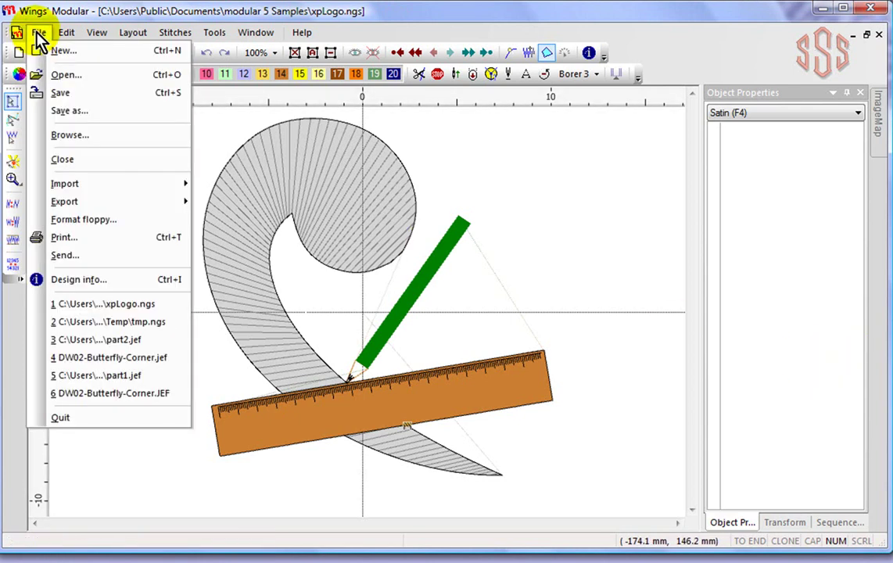
click(71, 112)
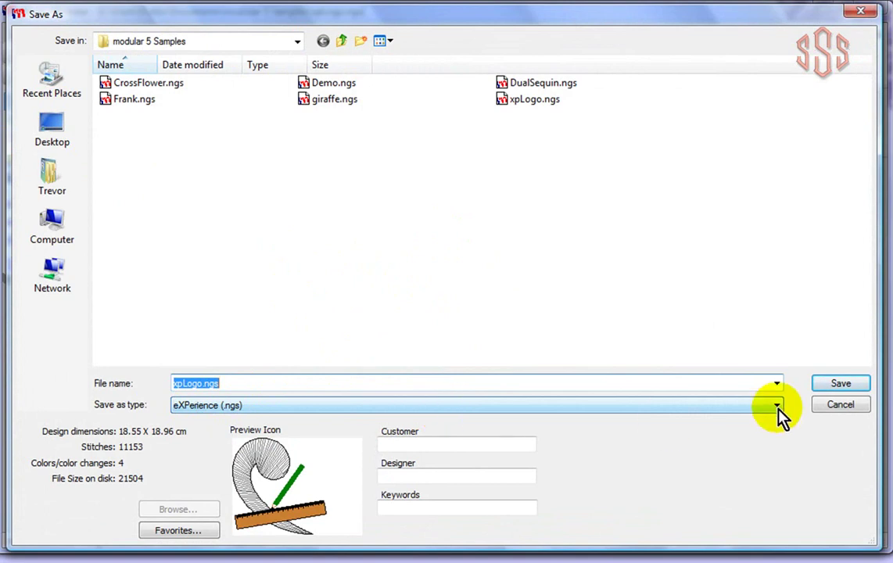
click(780, 408)
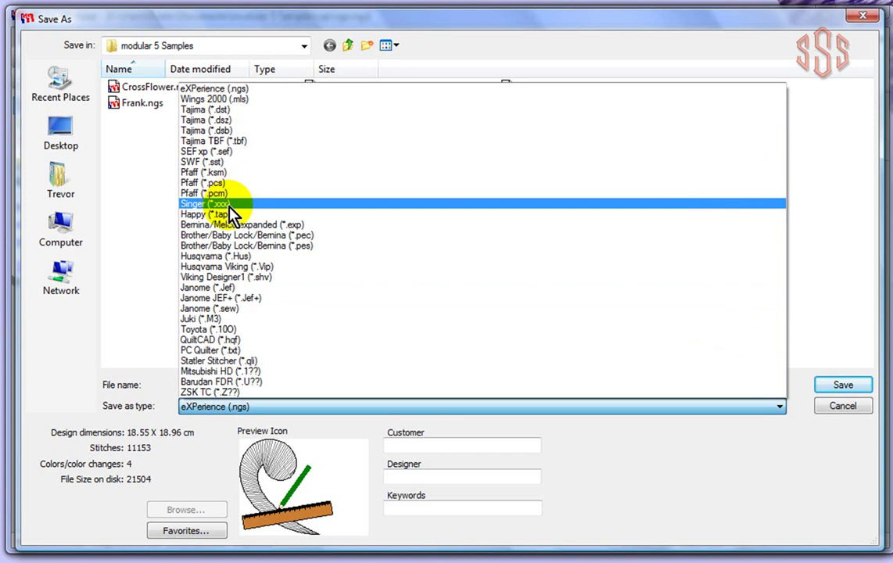
click(696, 501)
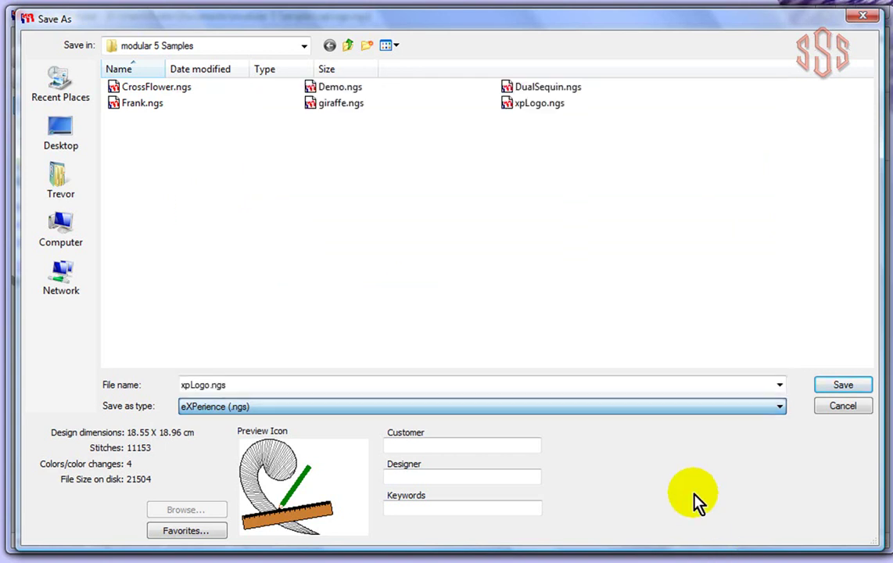
click(844, 413)
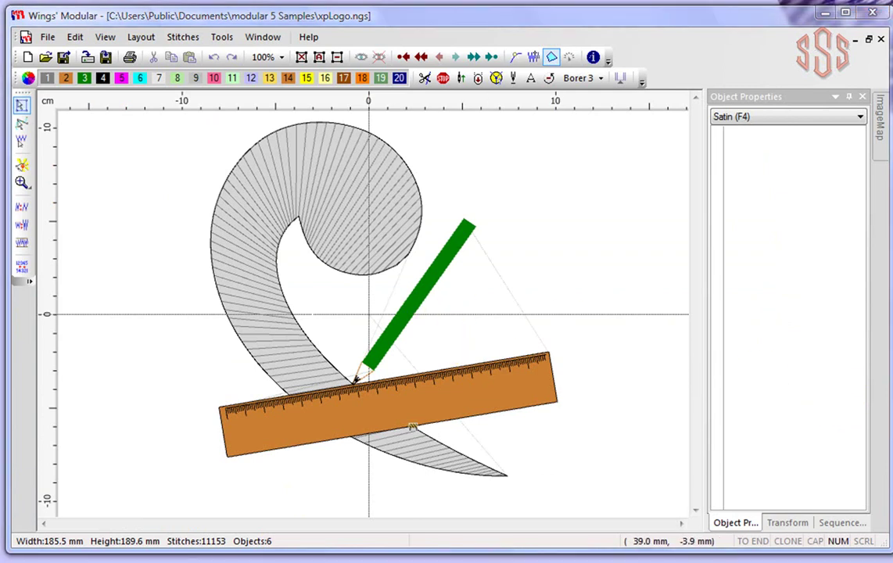
Switch to Creative DRAWings and open 3.Draw from the Creative DRAWings Samples folder, checking which file types can be opened
key(alt+Tab)
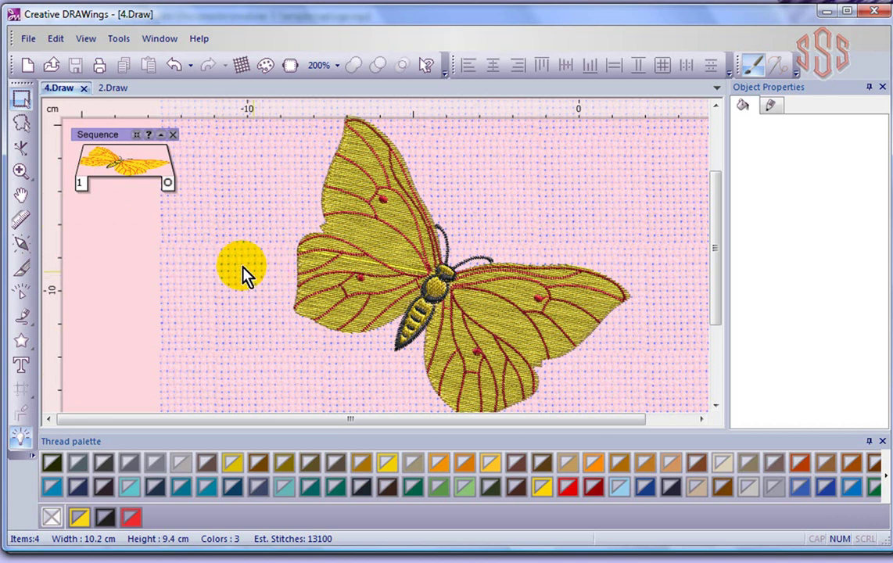
click(26, 38)
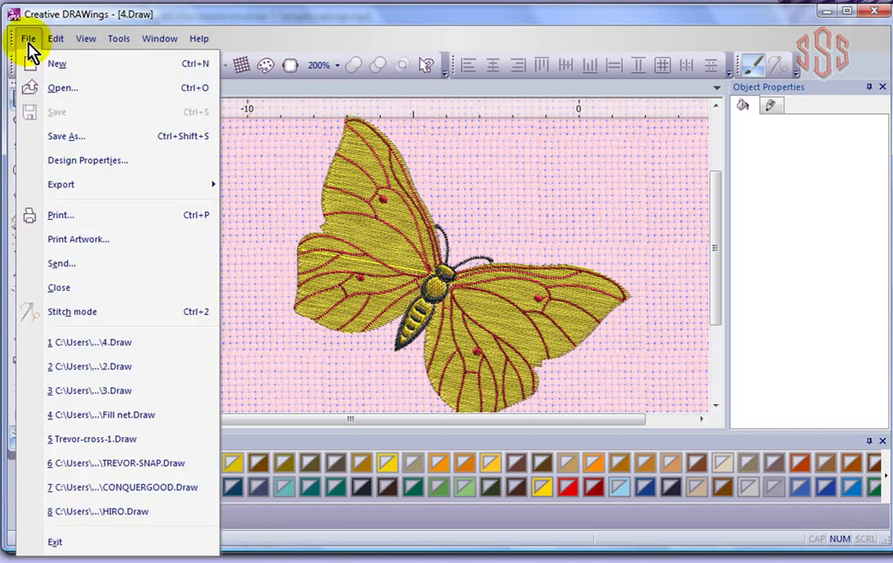
click(55, 89)
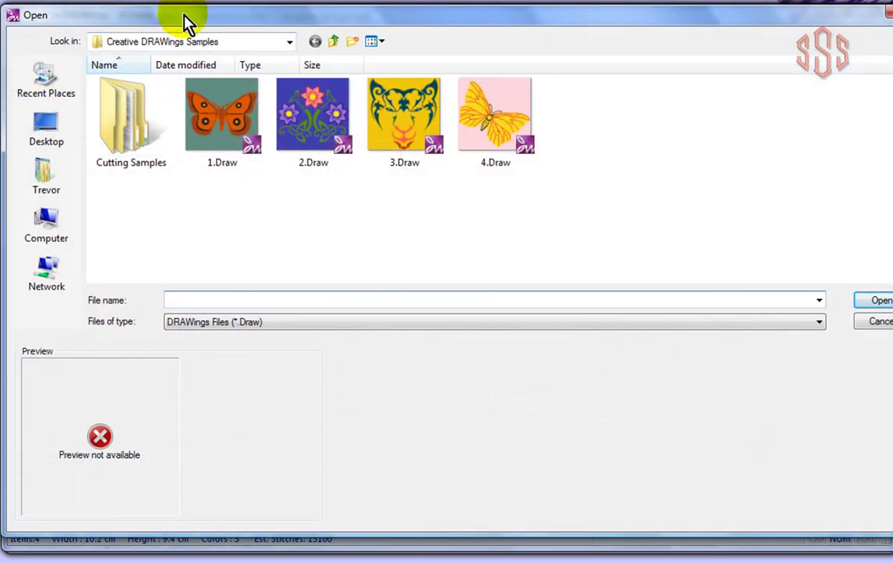
drag(186, 24, 185, 29)
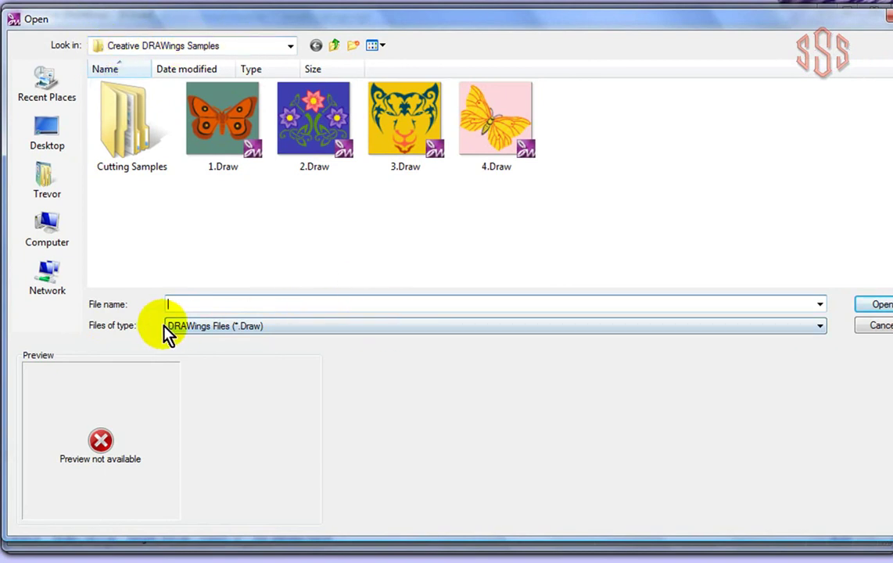
click(822, 328)
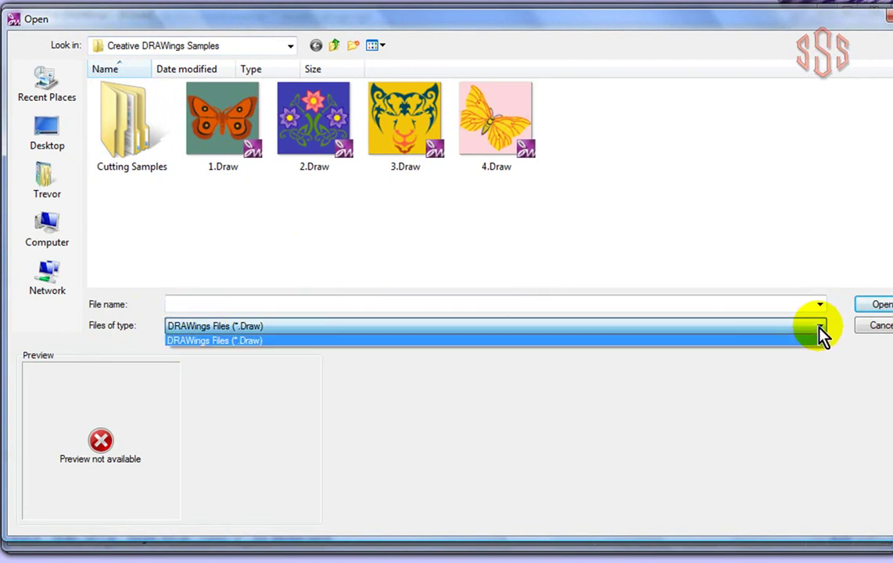
click(267, 329)
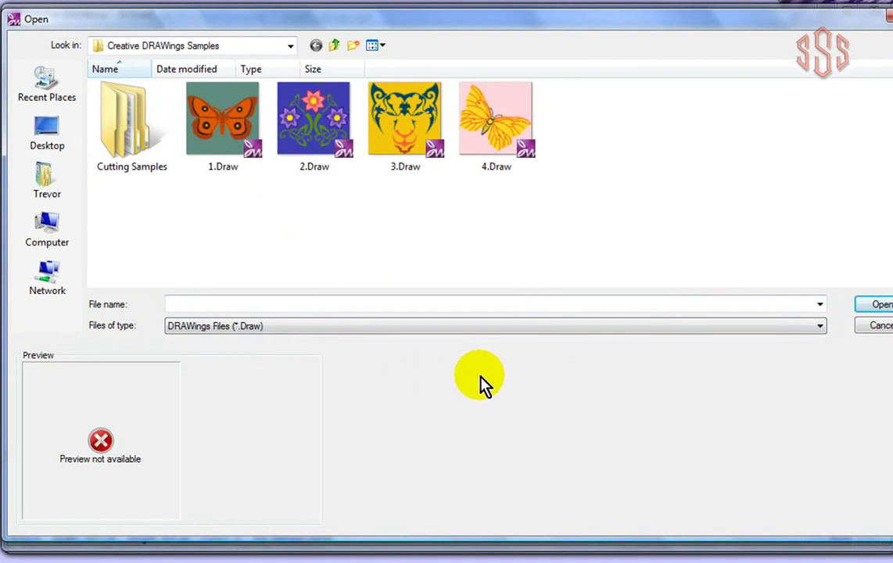
click(409, 170)
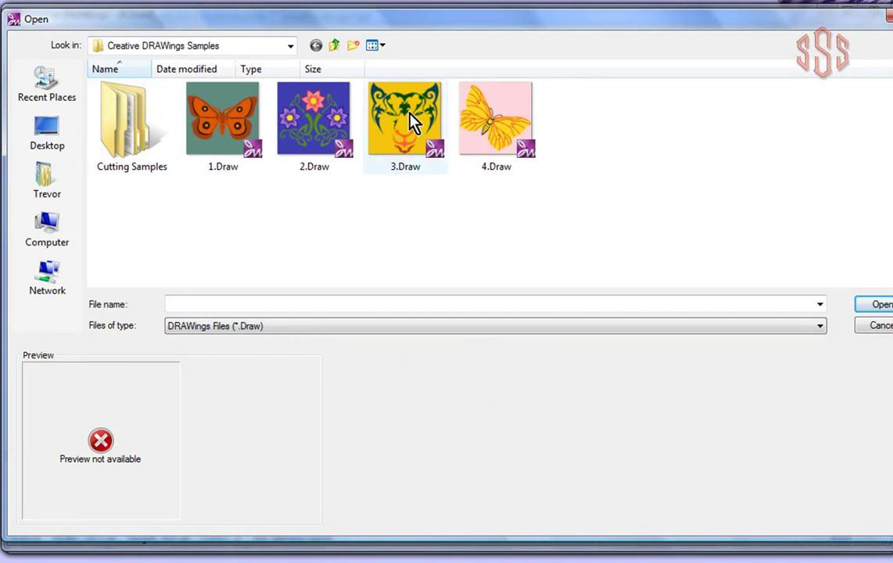
click(877, 304)
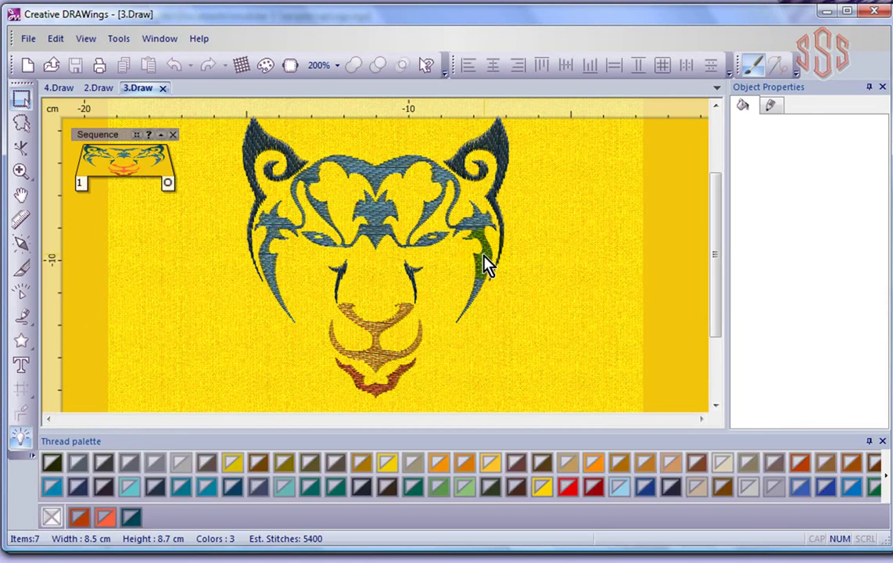
Bring up the 2.Draw design, examine the formats it can be saved as, and leave without saving
click(99, 91)
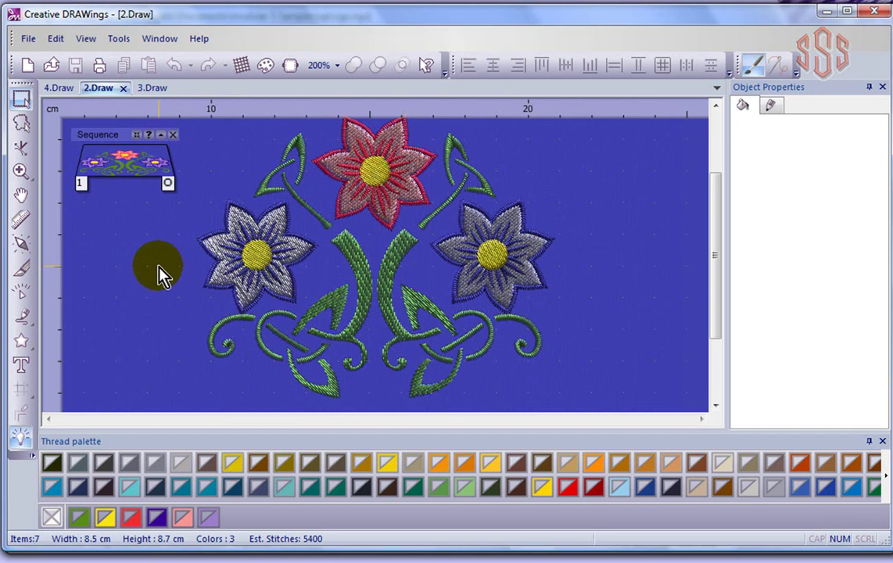
click(27, 38)
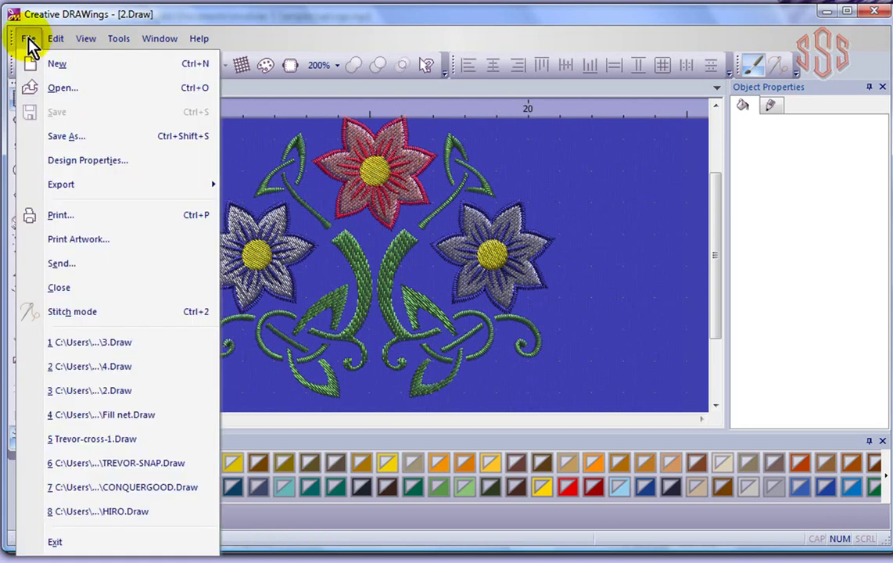
click(82, 138)
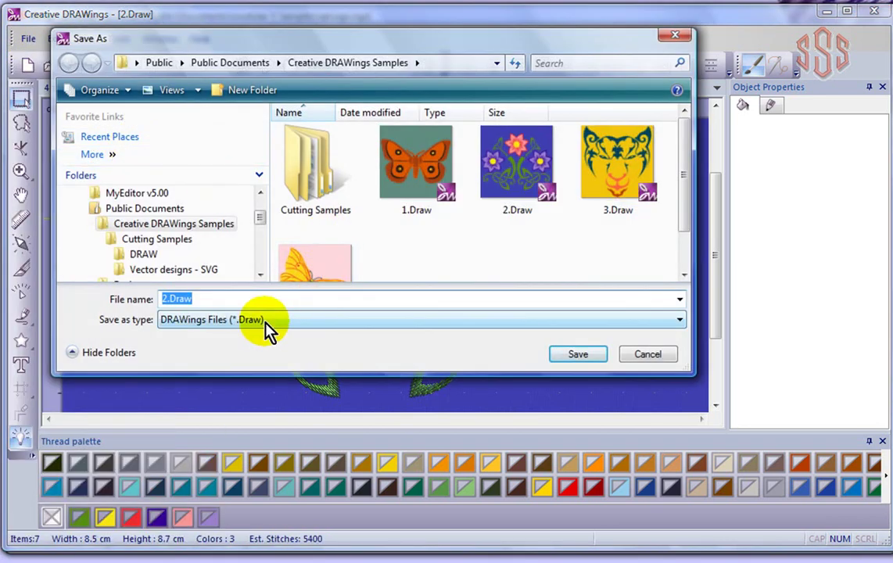
click(680, 318)
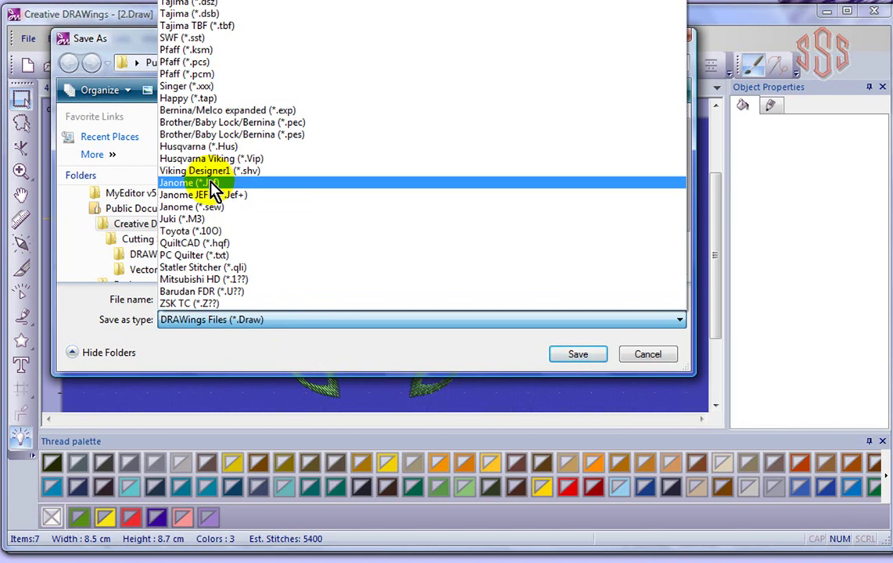
click(339, 358)
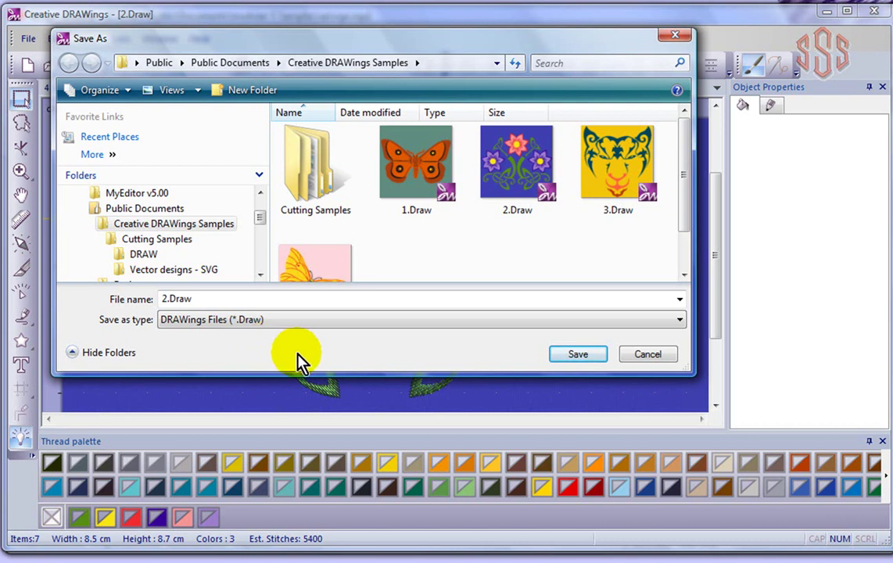
click(654, 354)
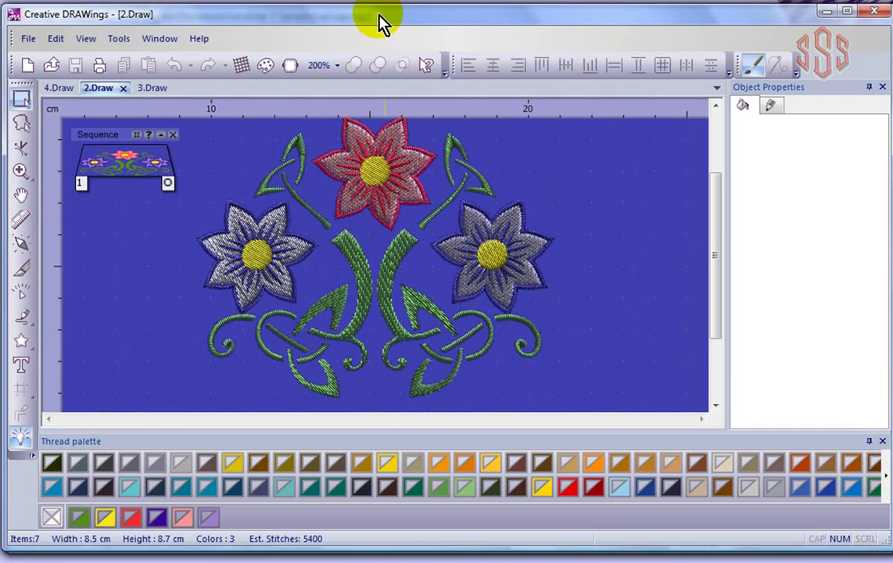
Start a new design with New graphic as the artwork source and Hoop SQ (200 x 200) as the hoop
click(27, 71)
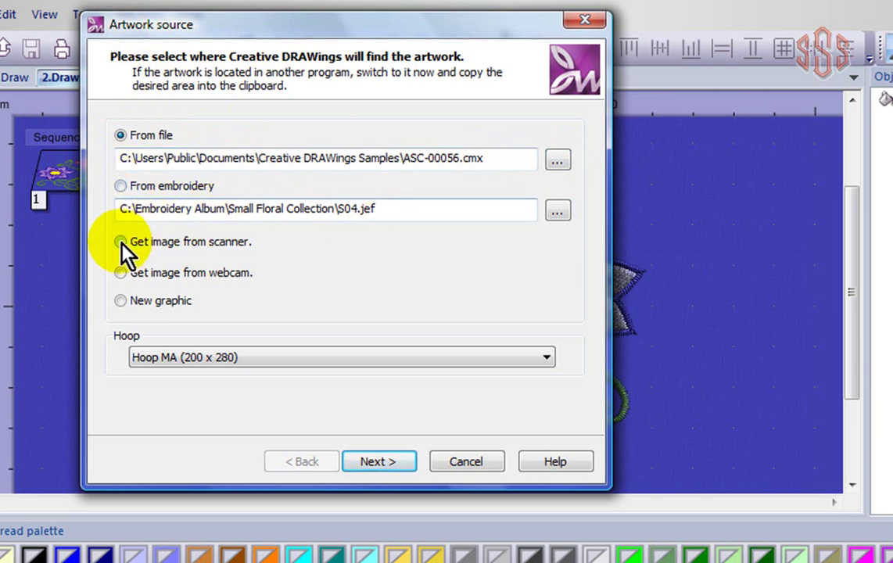
click(120, 301)
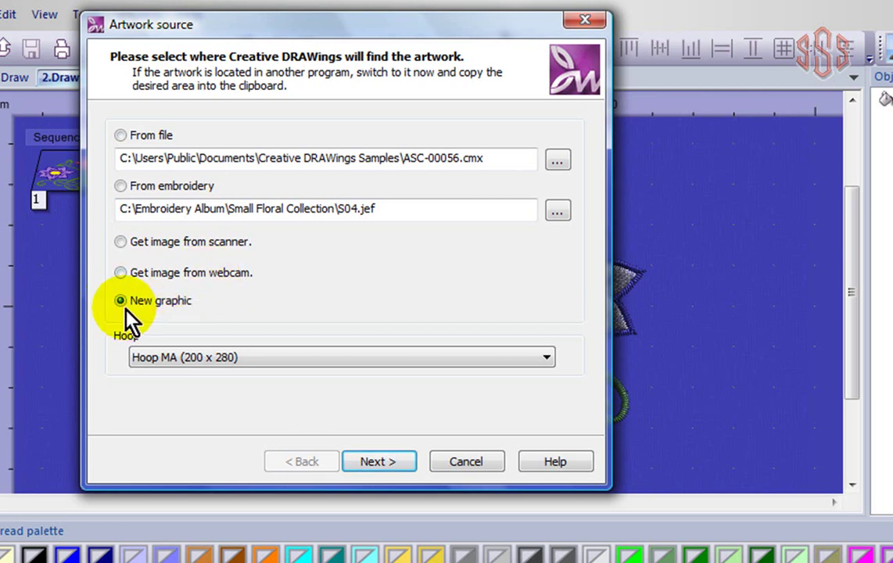
click(217, 357)
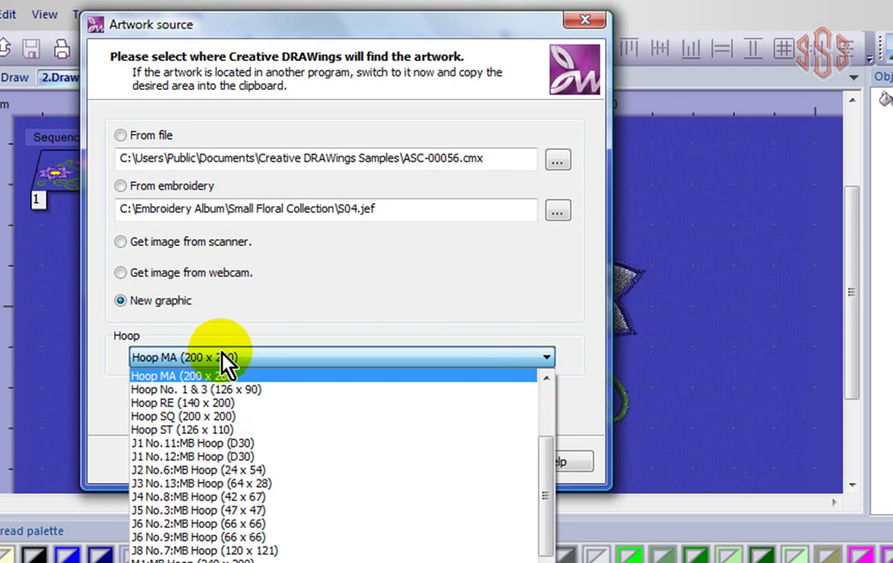
click(219, 416)
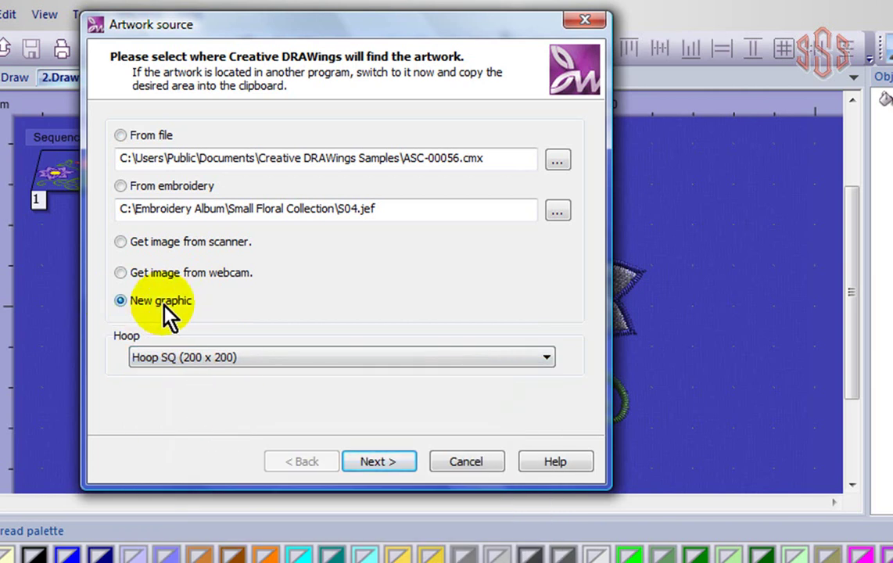
Choose From file as the artwork source, examine the file types it can open, and leave without creating a design
click(120, 136)
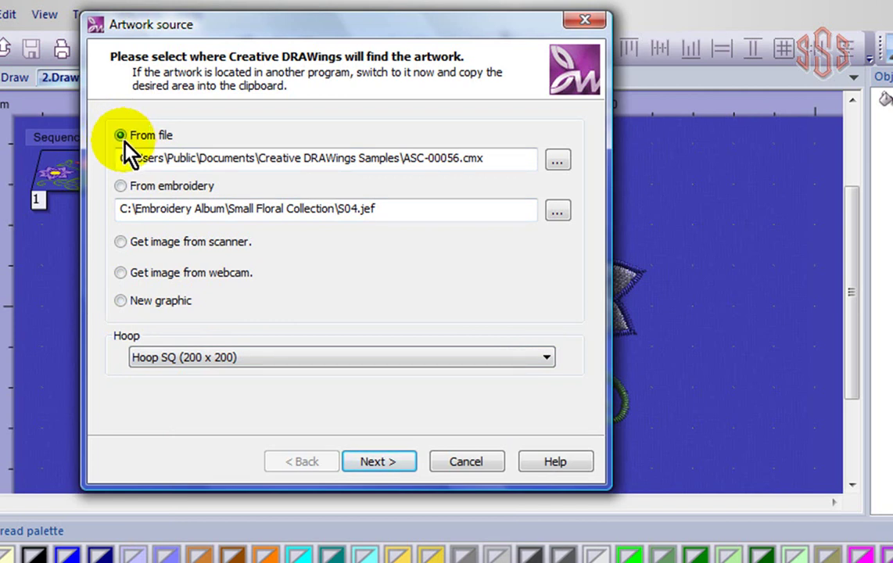
click(558, 160)
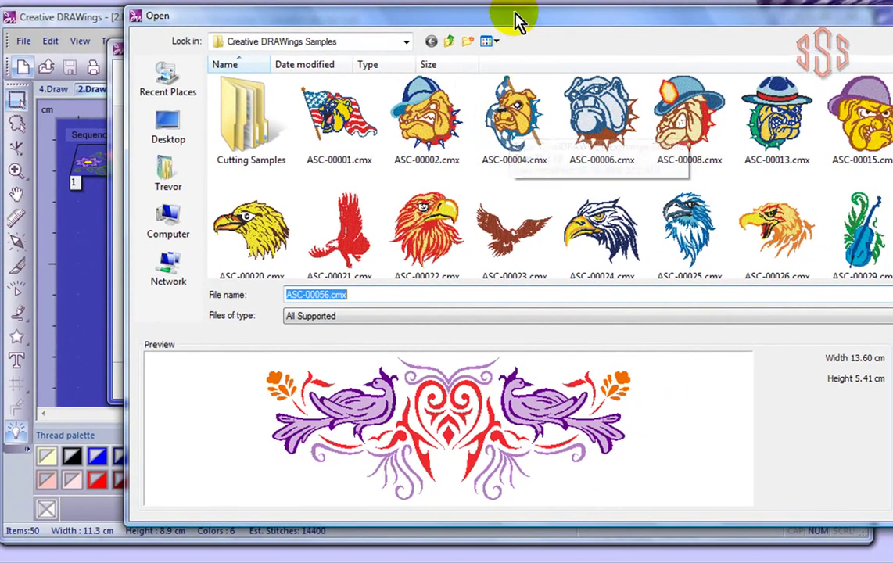
drag(516, 22, 397, 23)
drag(888, 134, 856, 135)
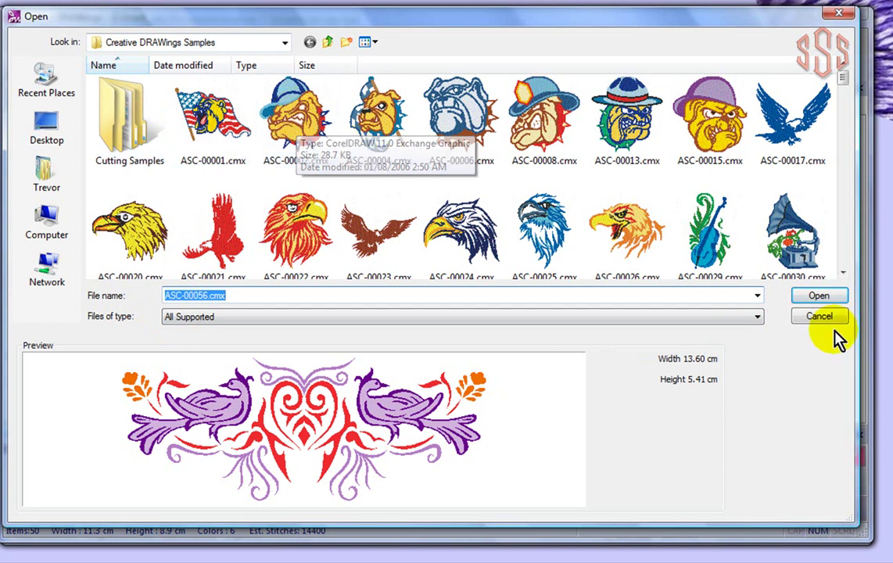
click(758, 319)
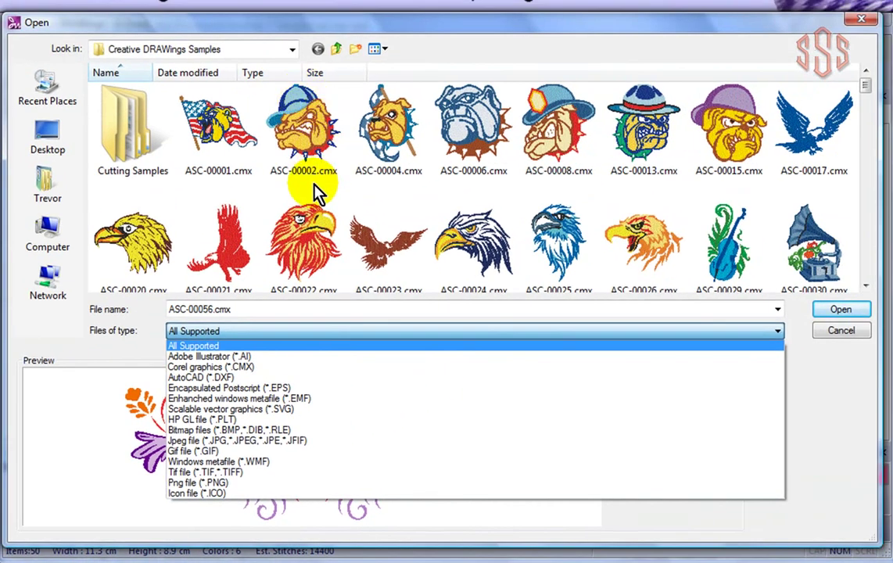
click(836, 427)
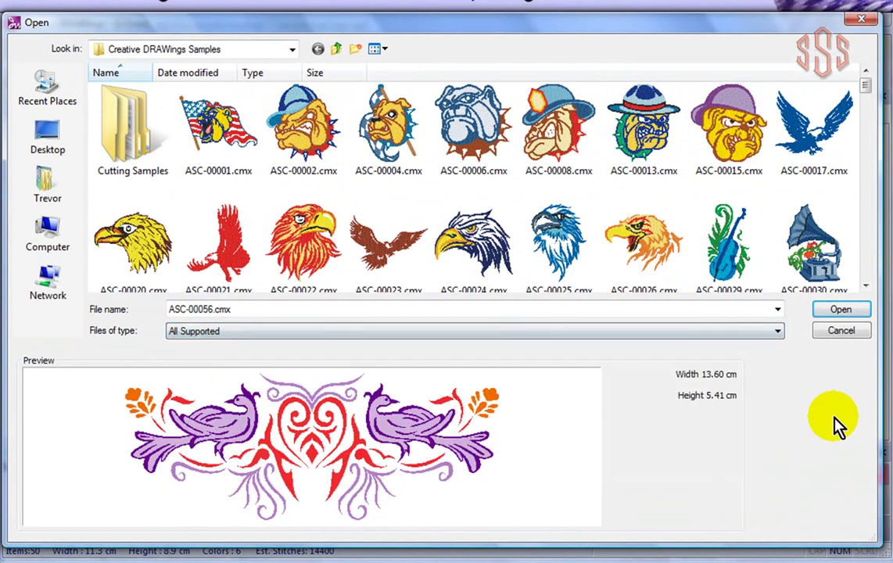
click(841, 333)
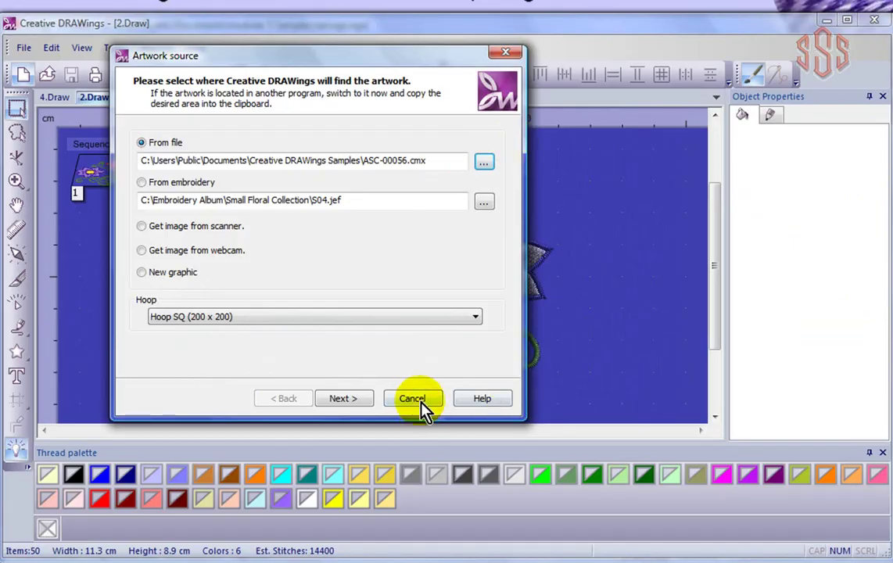
click(412, 399)
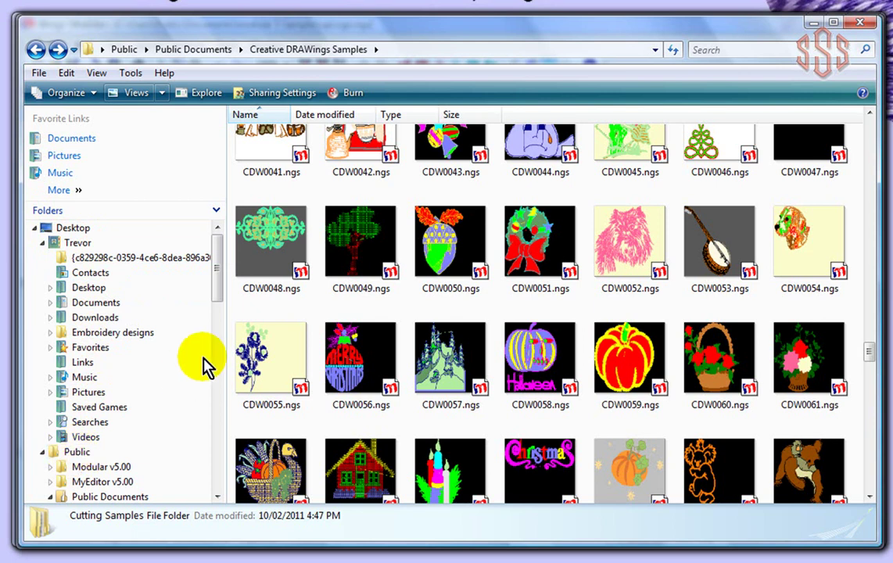
Switch to Windows Explorer and open the Public Documents folder to look over its sample and design folders
drag(219, 275, 221, 313)
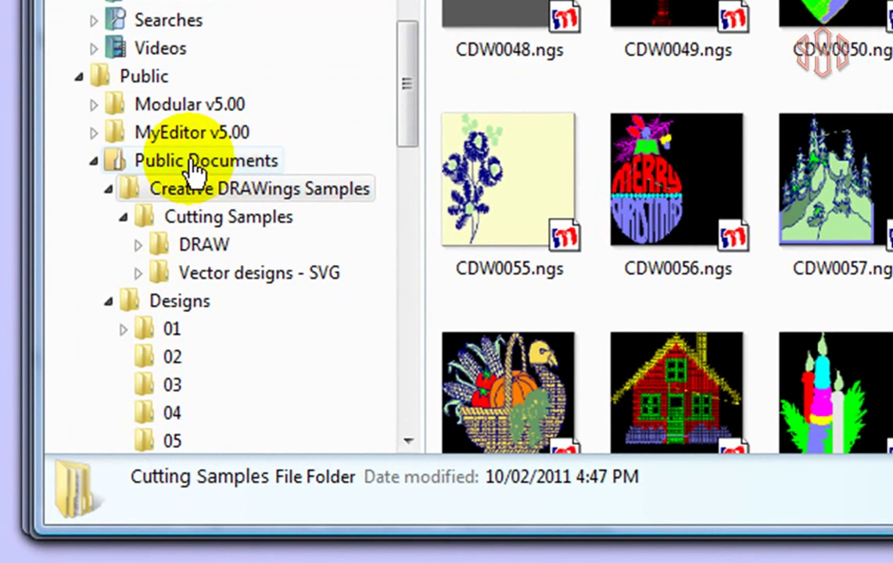
click(196, 168)
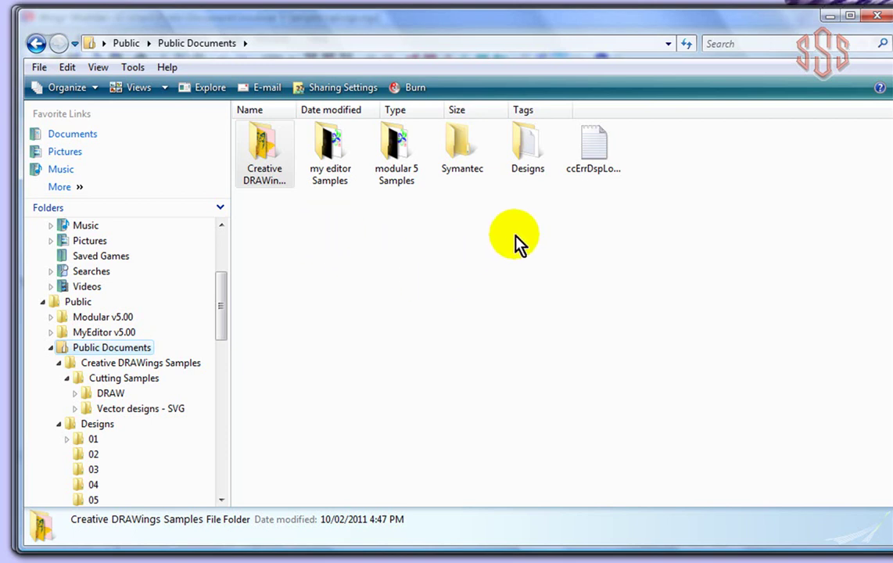
mouse_move(526, 175)
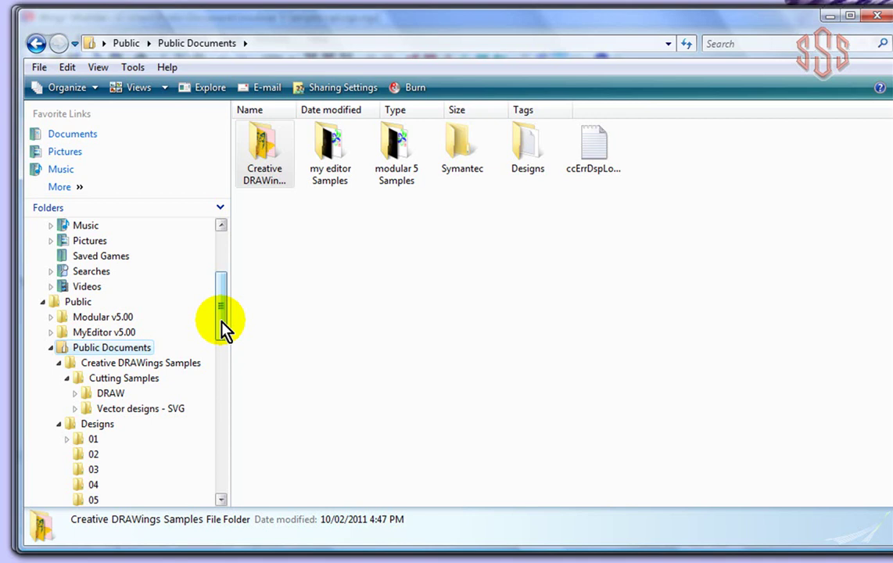
drag(219, 387, 212, 457)
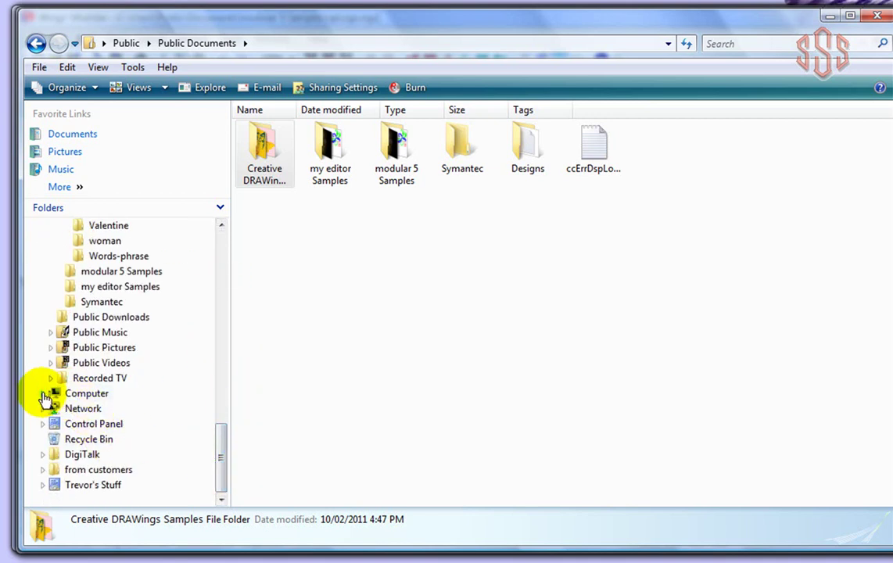
drag(223, 461, 223, 305)
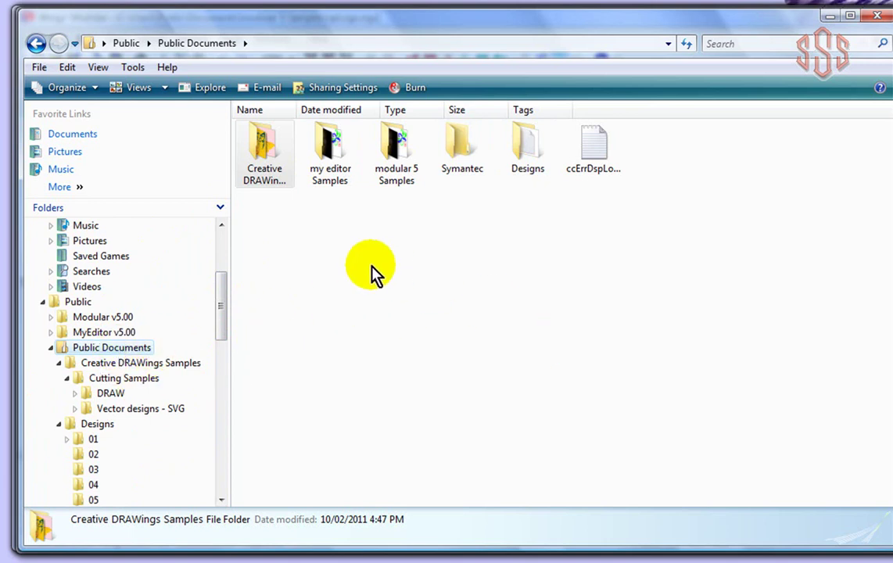
click(266, 252)
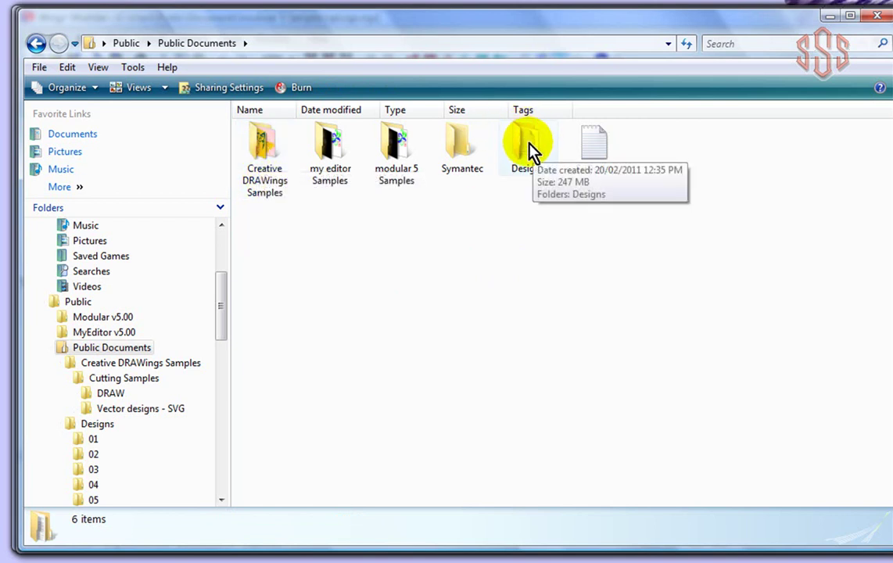
Open the Creative DRAWings Samples folder and compare its files as Medium Icons and Details, ending with Large Icons
double_click(263, 161)
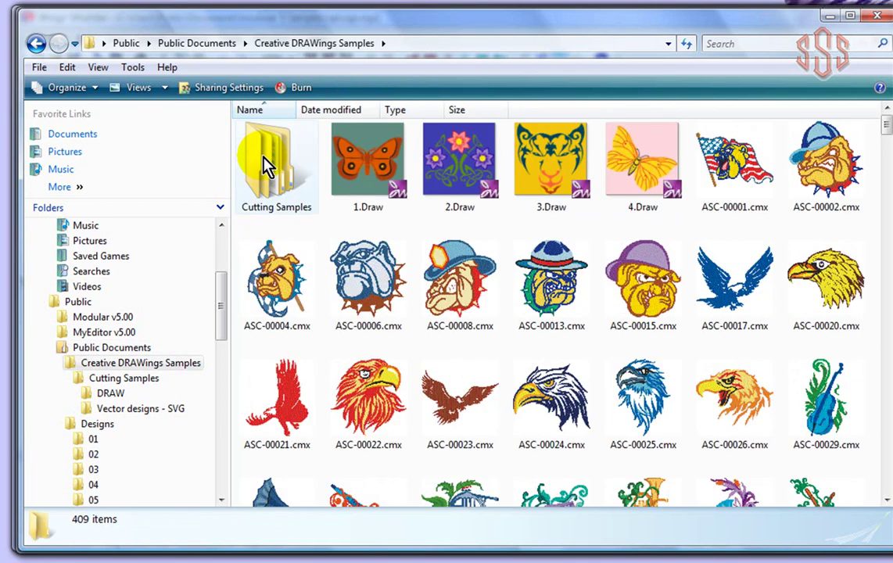
mouse_move(266, 165)
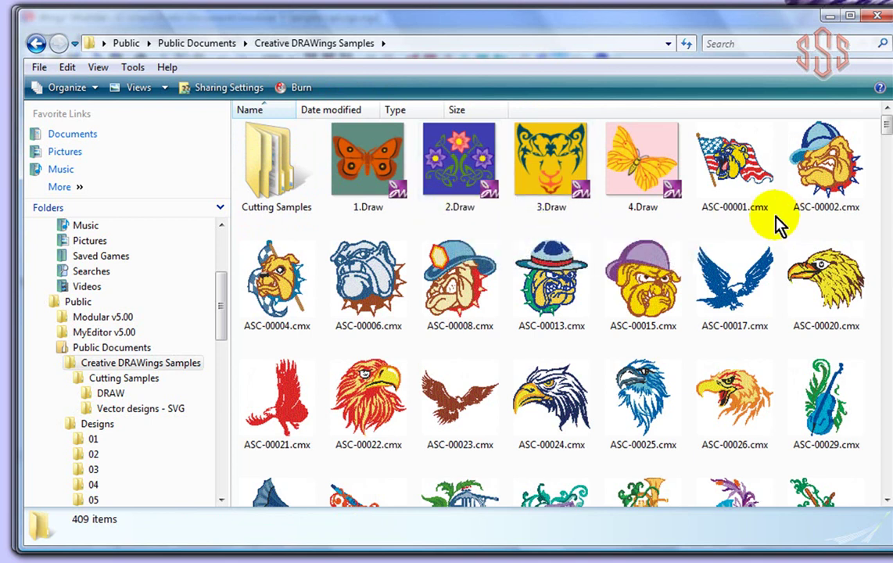
mouse_move(767, 209)
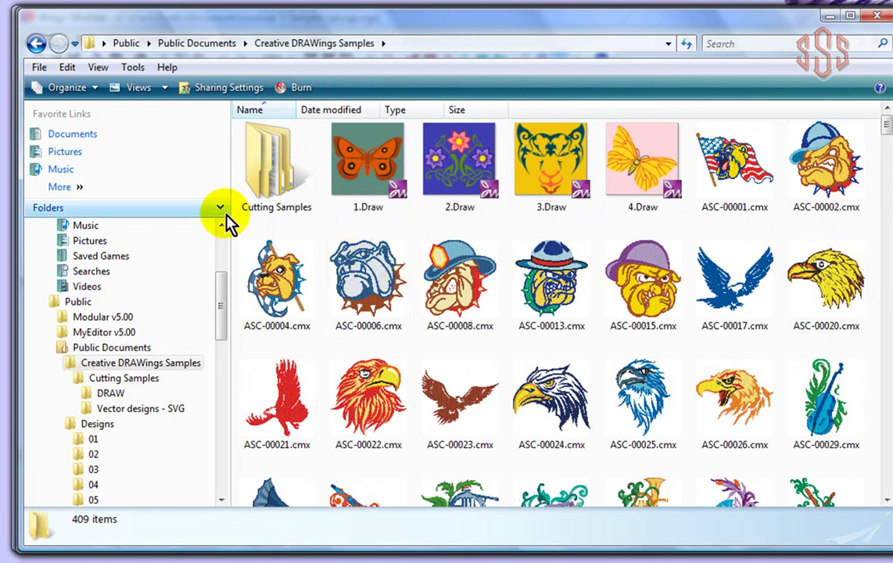
click(165, 88)
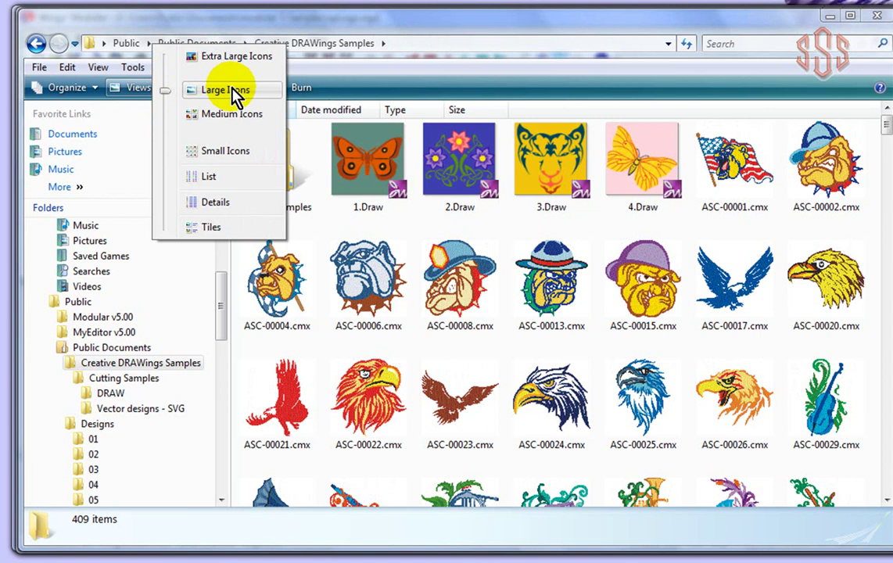
click(255, 115)
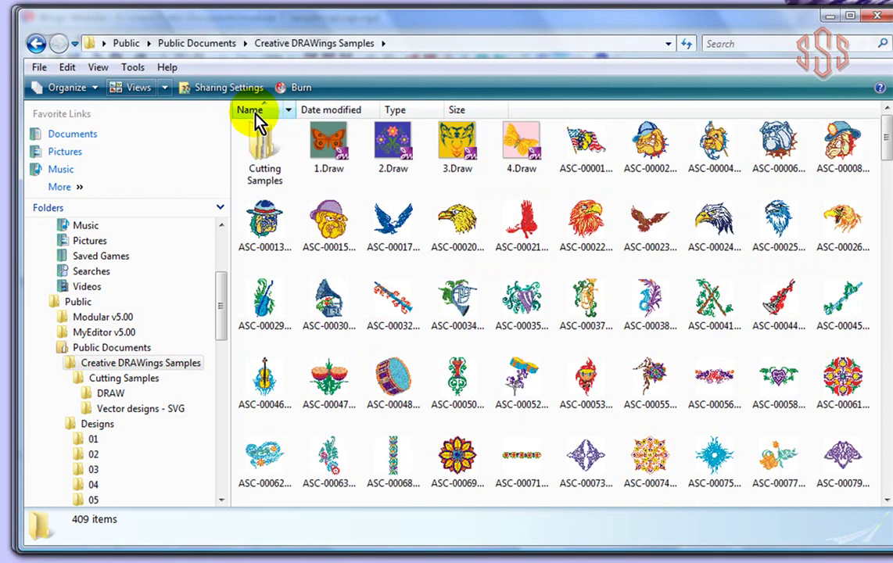
click(164, 88)
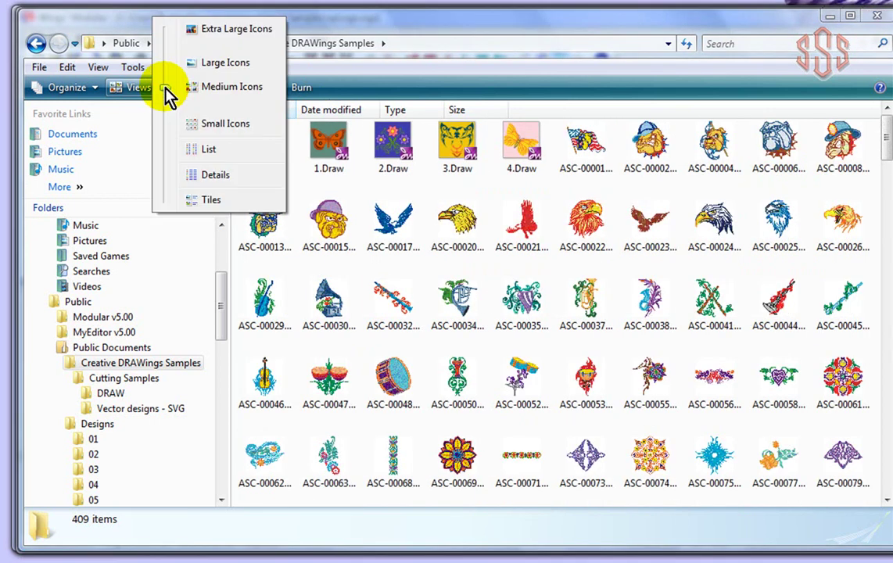
click(217, 178)
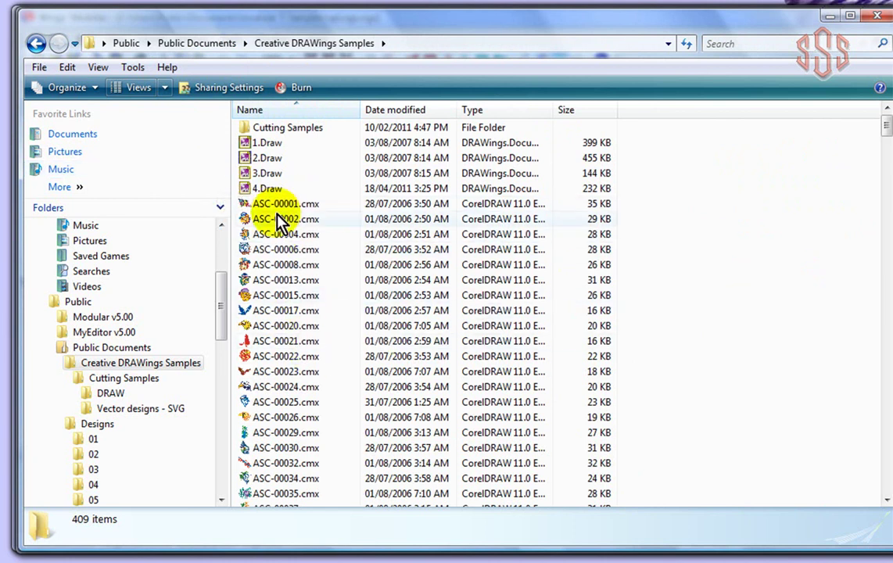
click(165, 87)
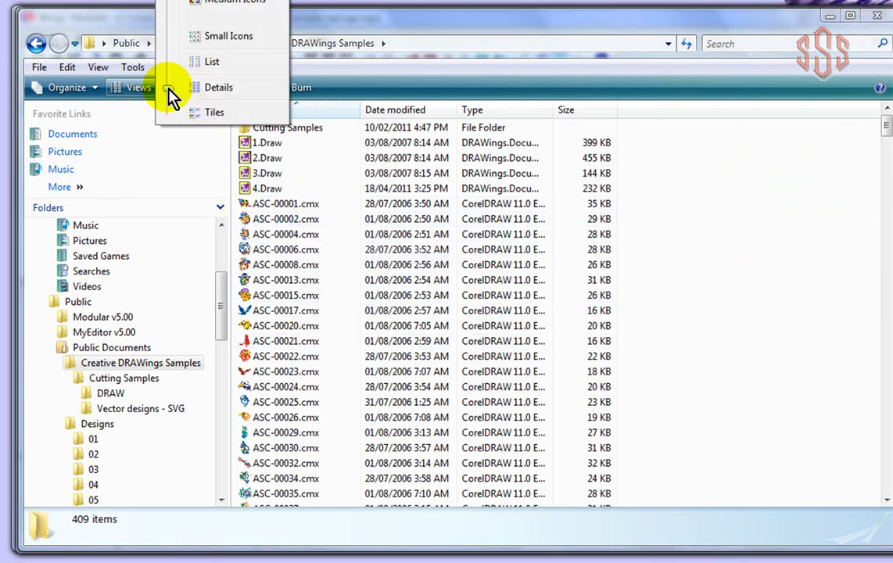
click(227, 0)
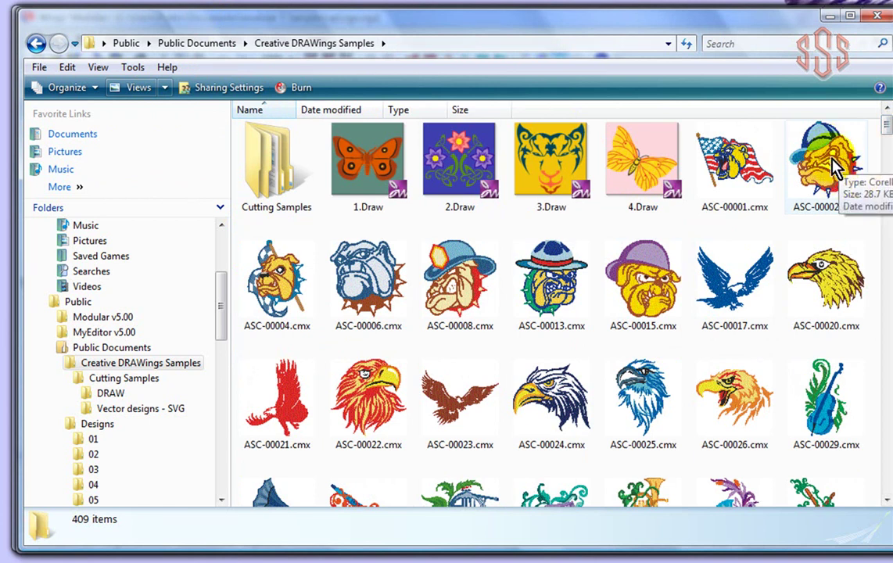
Look through the Creative DRAWings sample files, and open Vector designs - SVG inside Cutting Samples
drag(885, 124, 886, 282)
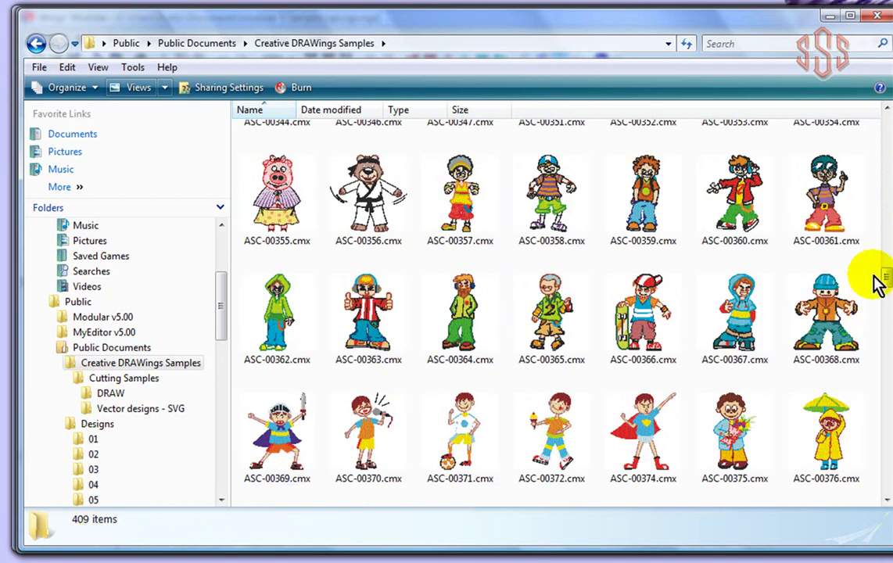
drag(887, 283, 886, 319)
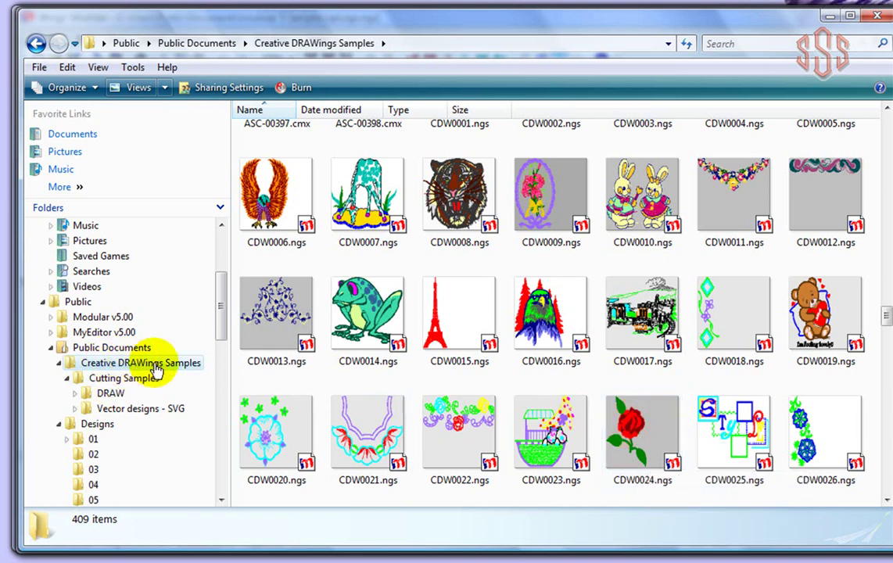
drag(886, 313, 884, 116)
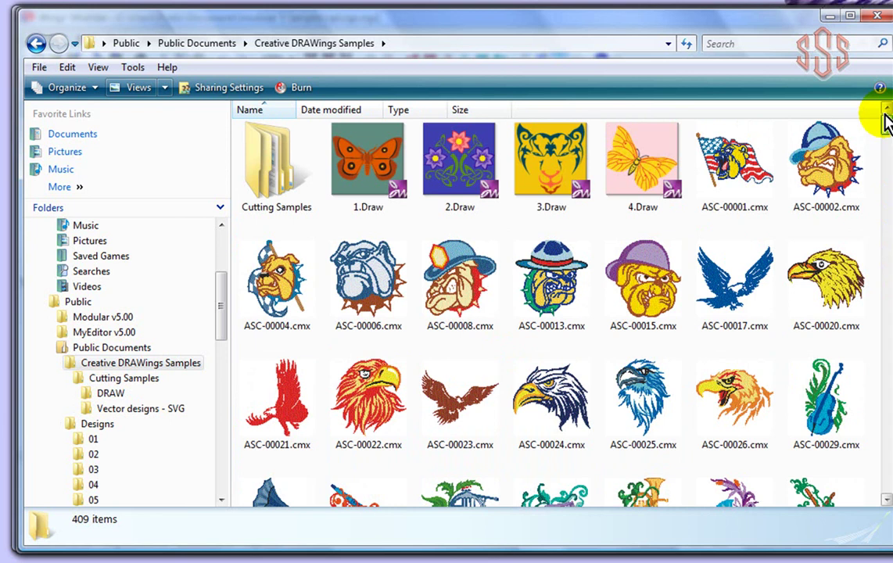
double_click(265, 172)
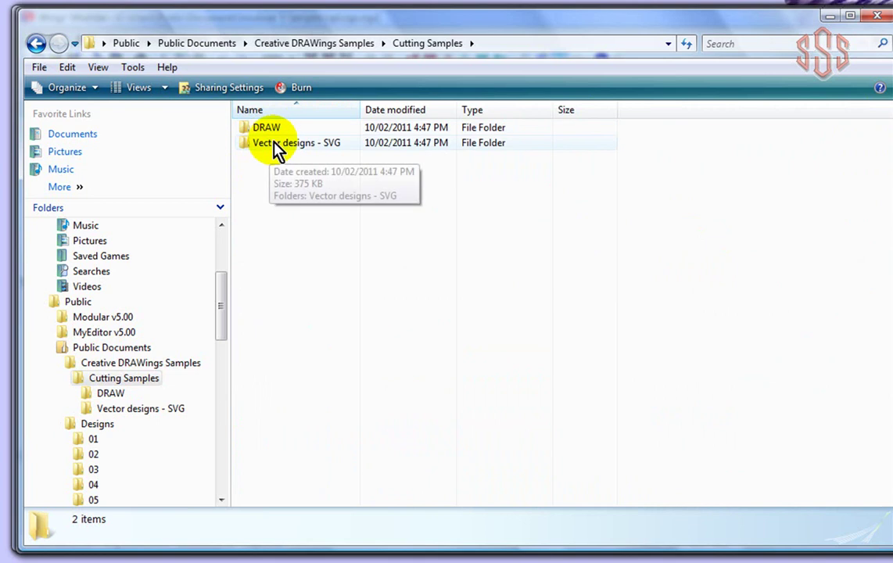
double_click(298, 146)
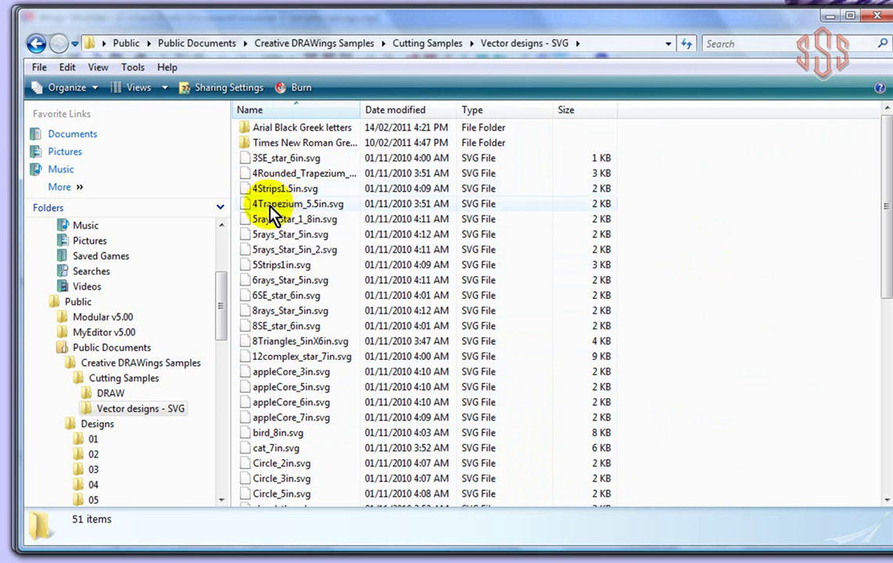
View the modular 5 Samples folder in Public Documents, and open the Angeles folder inside folder 01 of Designs
click(111, 351)
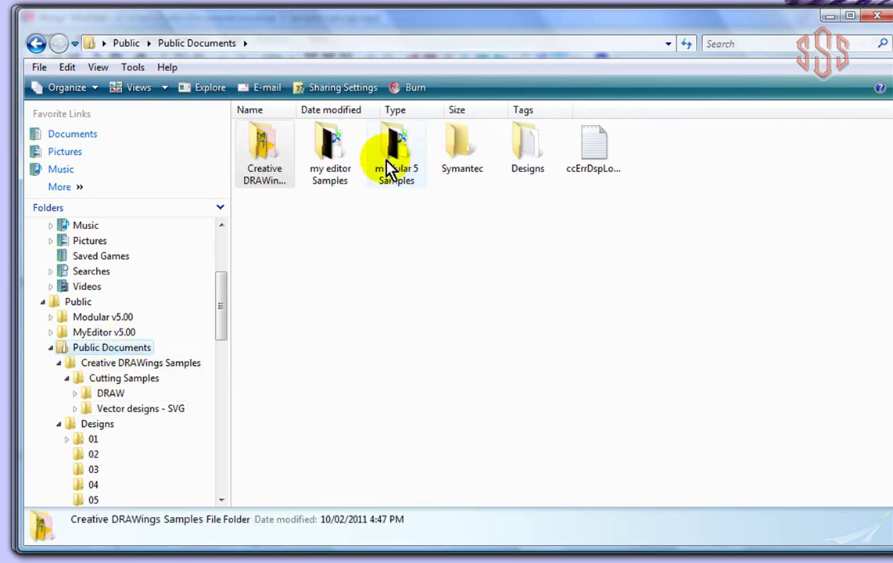
double_click(395, 152)
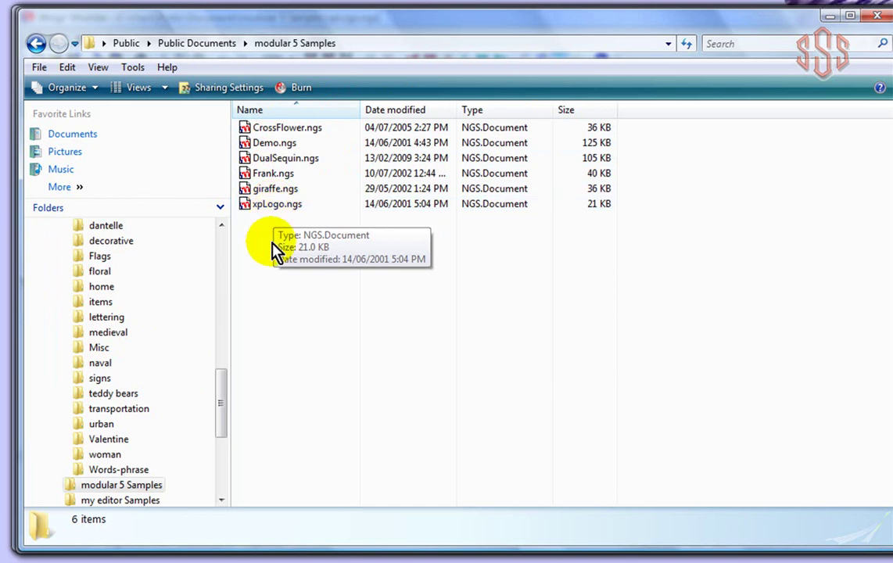
drag(219, 406, 220, 329)
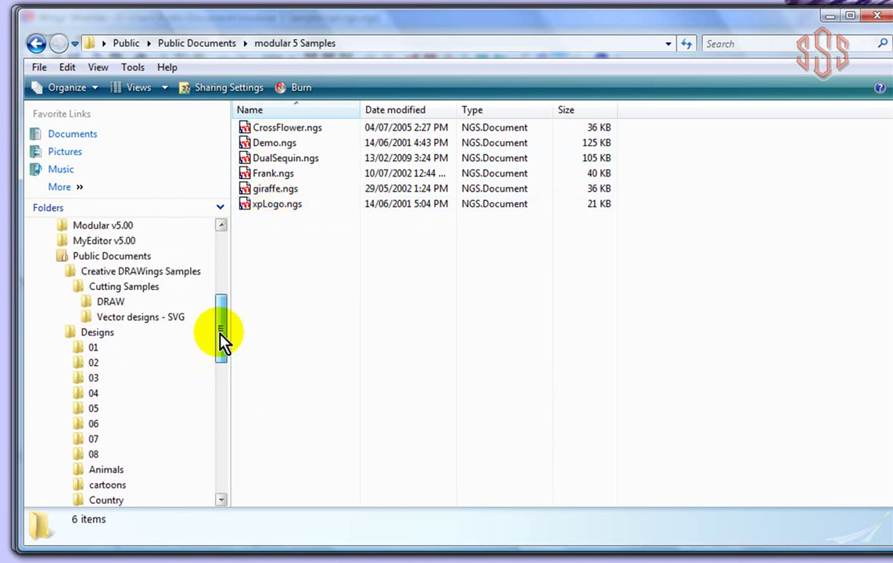
click(114, 256)
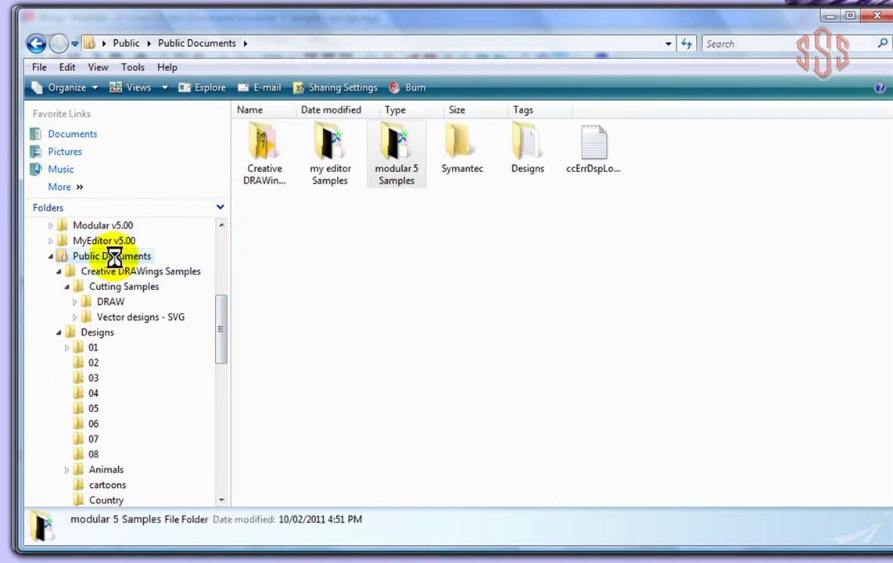
double_click(528, 149)
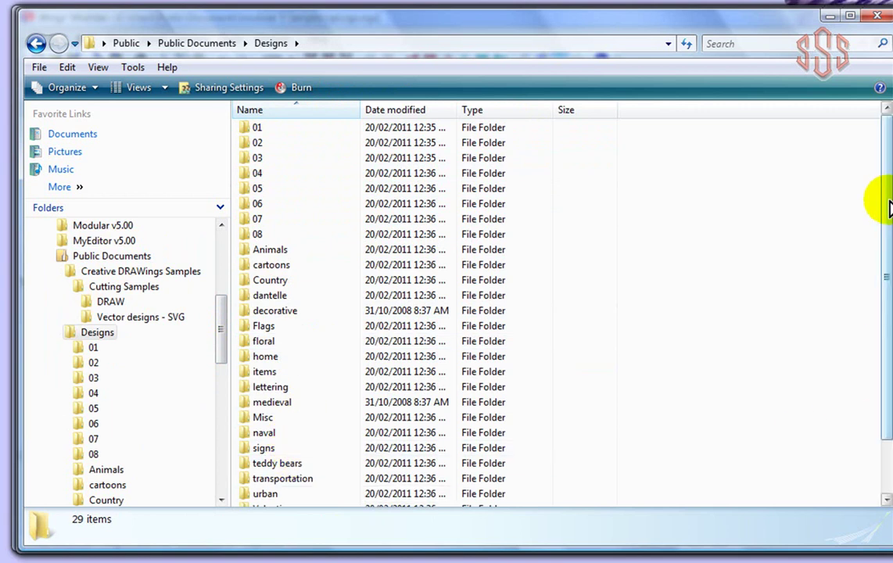
drag(884, 208, 890, 160)
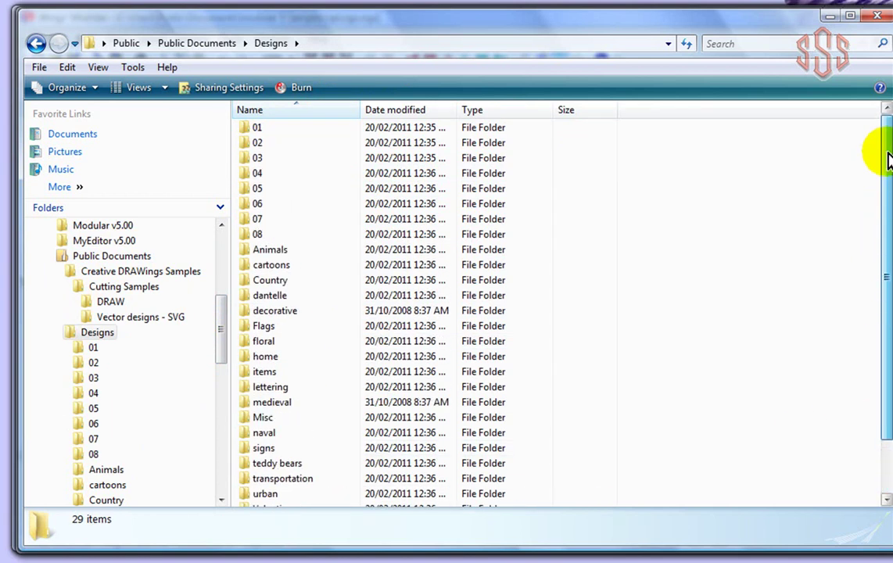
double_click(257, 130)
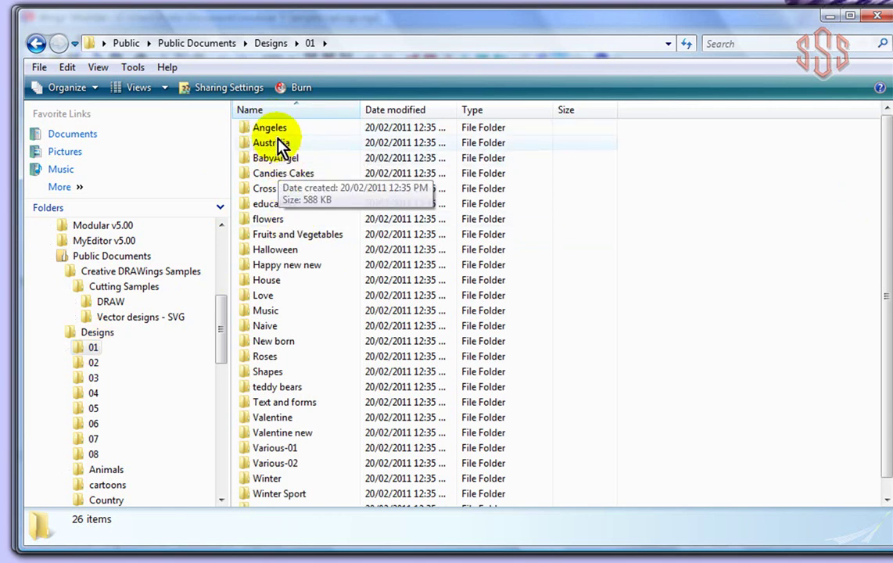
double_click(257, 129)
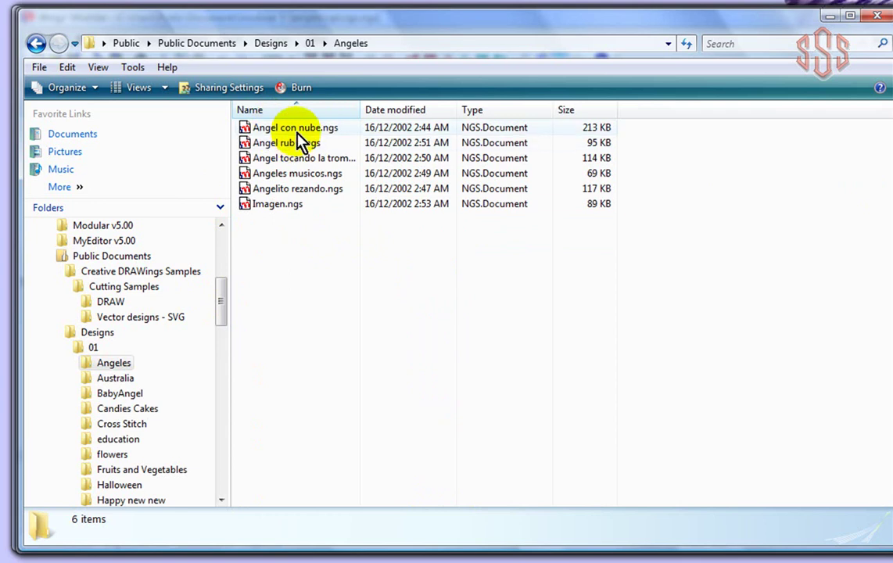
Switch to Wings' Modular and preview giraffe.ngs from the modular 5 Samples folder of Public Documents in the Open dialog
click(829, 17)
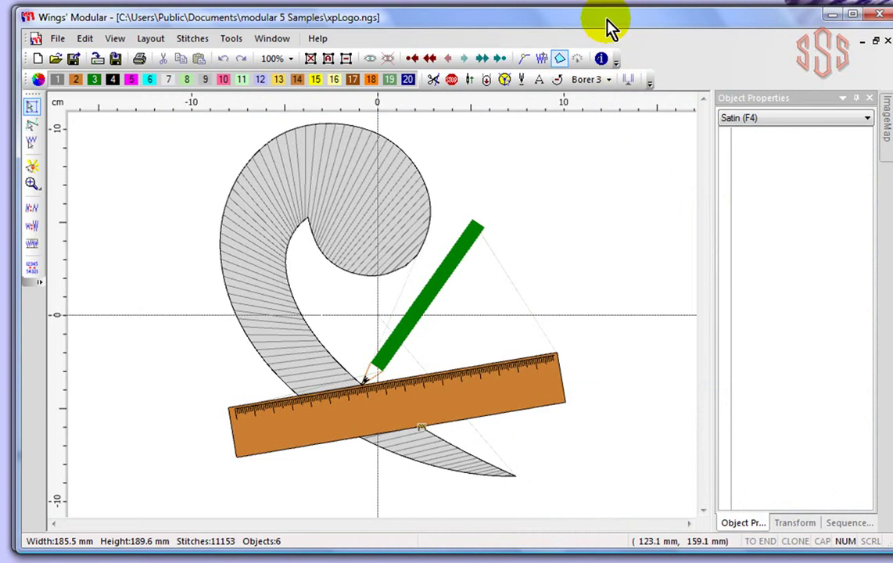
click(57, 38)
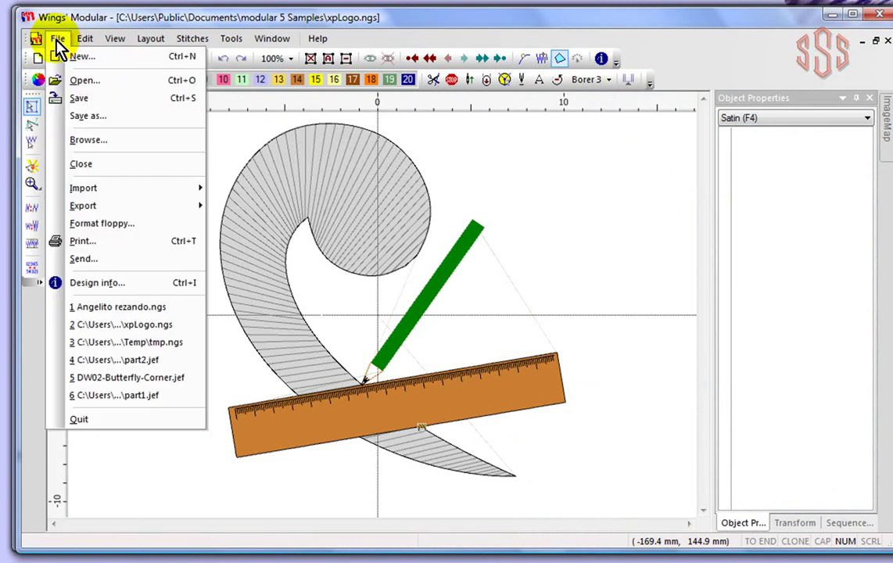
click(85, 76)
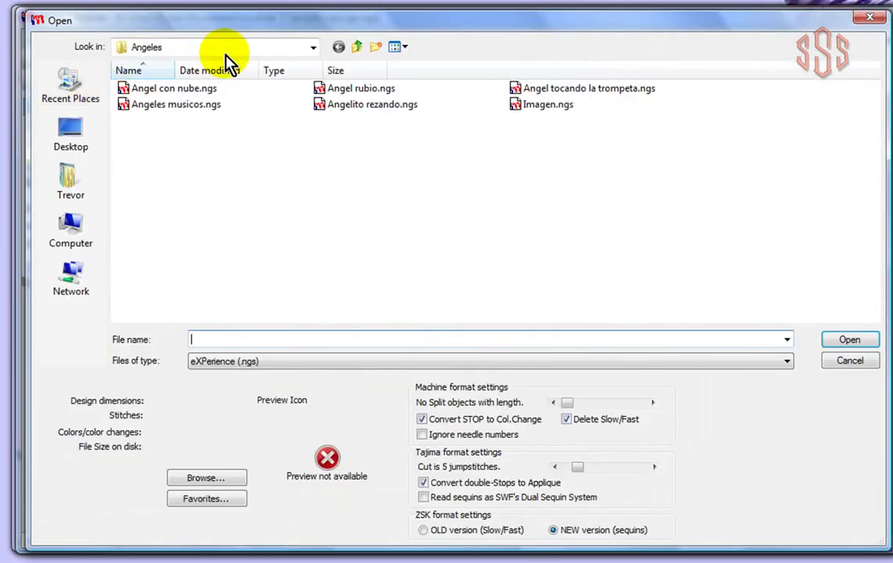
click(187, 47)
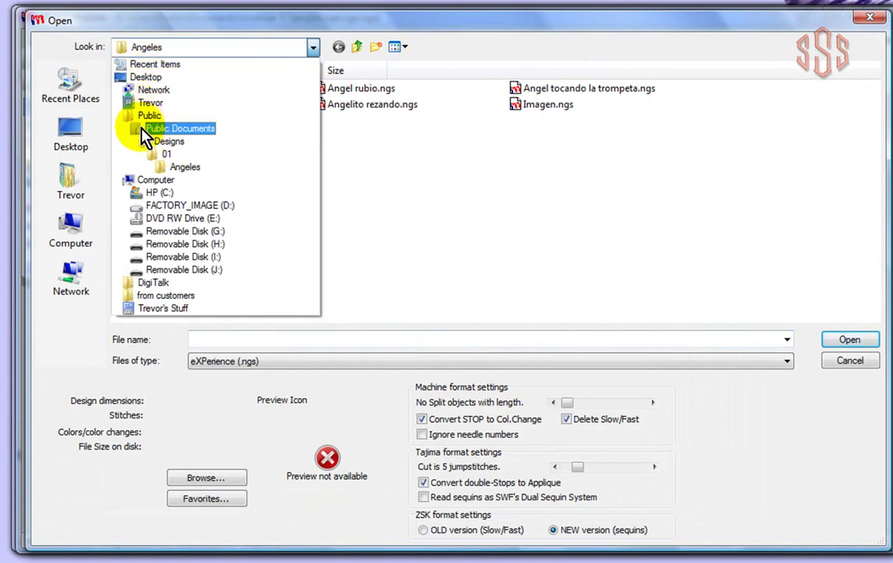
click(196, 129)
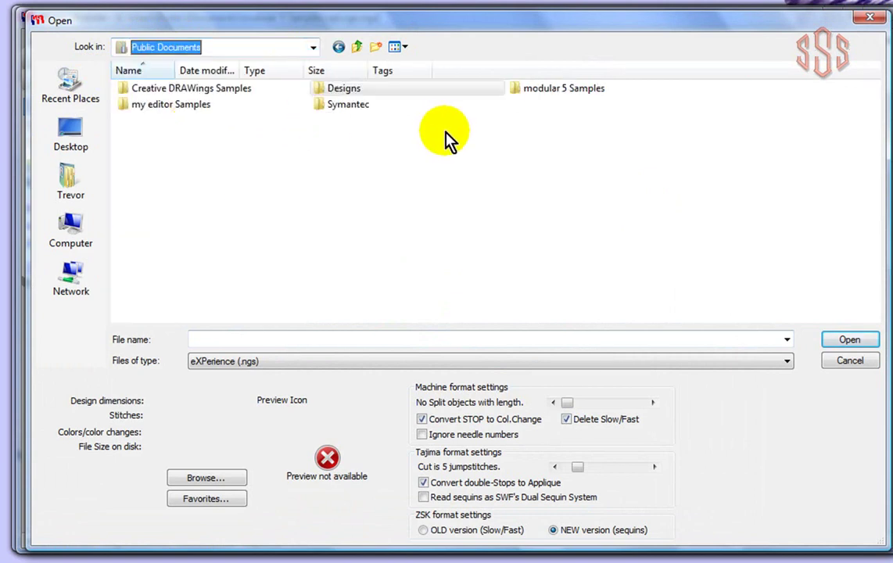
double_click(565, 89)
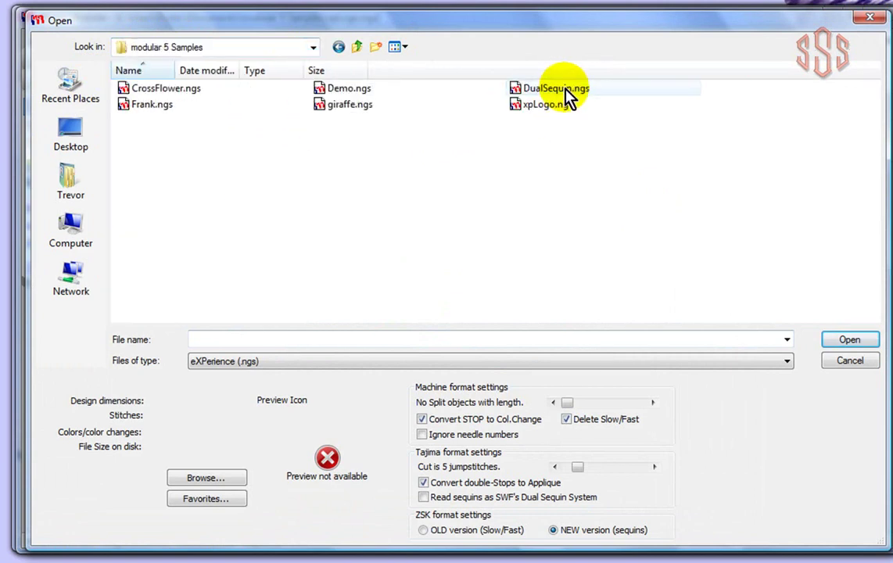
click(341, 107)
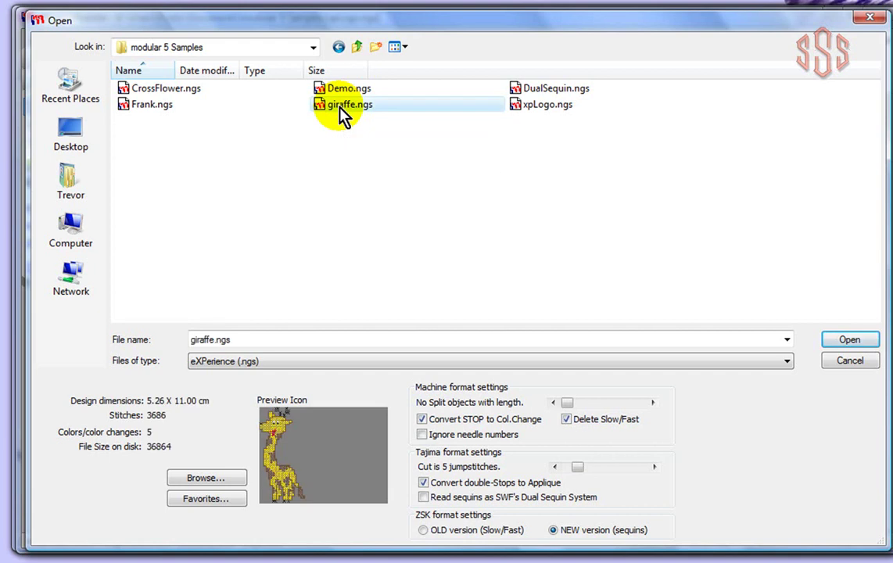
Browse to the Angeles folder inside folder 01 of Designs and preview Angel con nube.ngs, Angeles musicos.ngs and Angel rubio.ngs
click(358, 48)
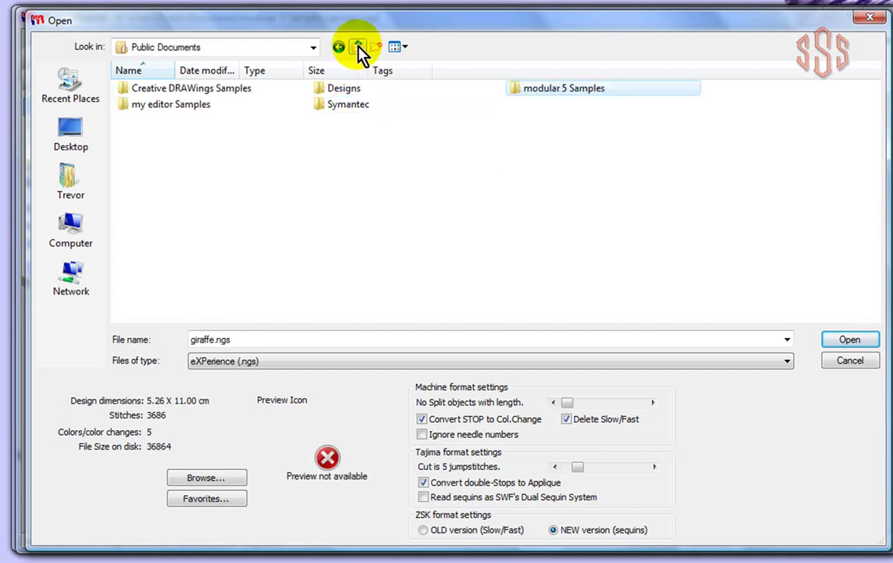
double_click(348, 89)
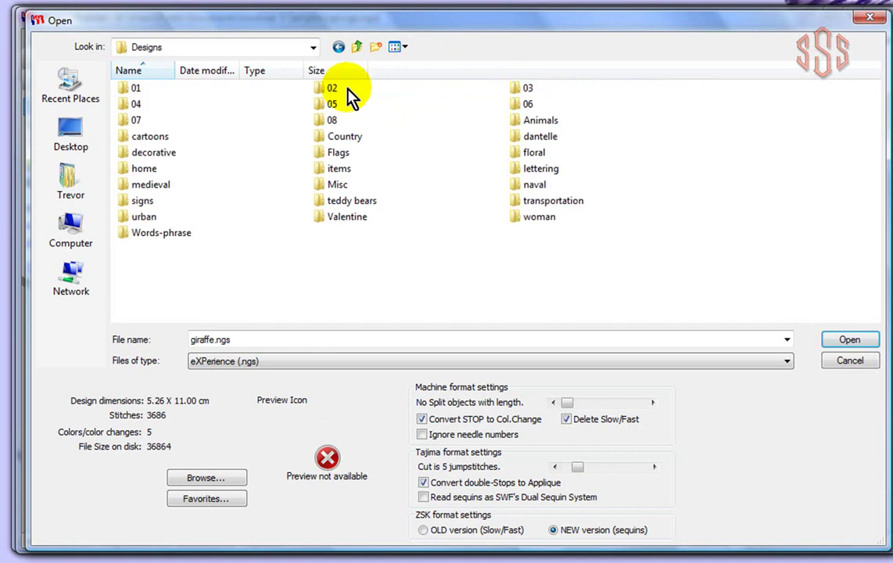
double_click(129, 88)
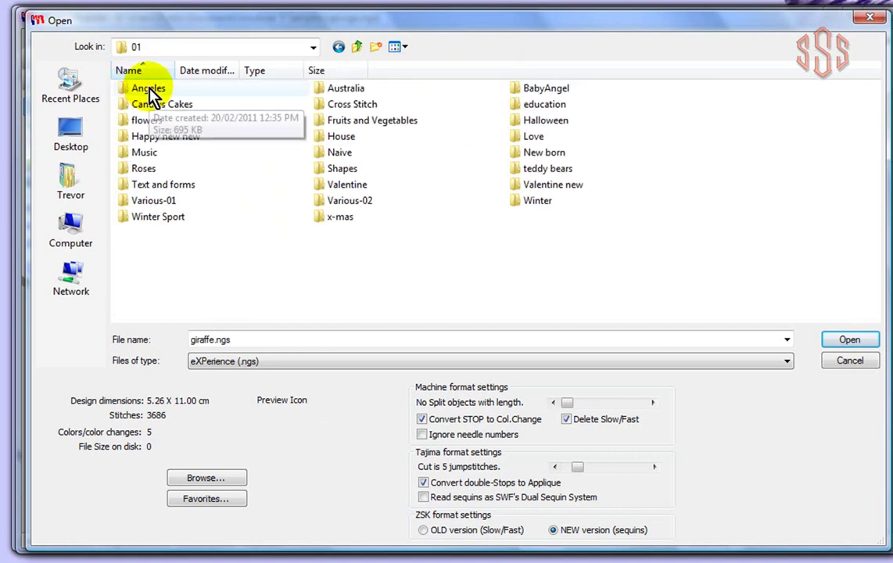
double_click(149, 91)
click(162, 88)
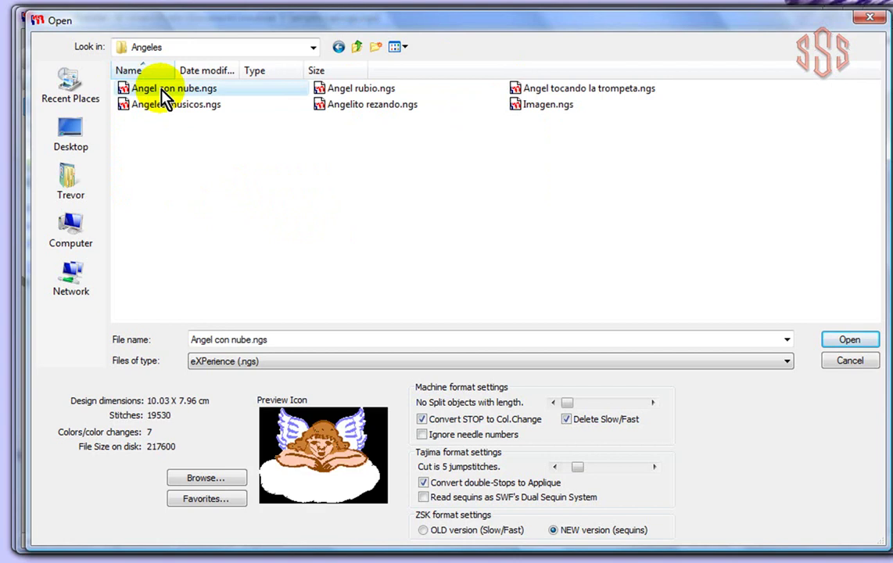
click(183, 107)
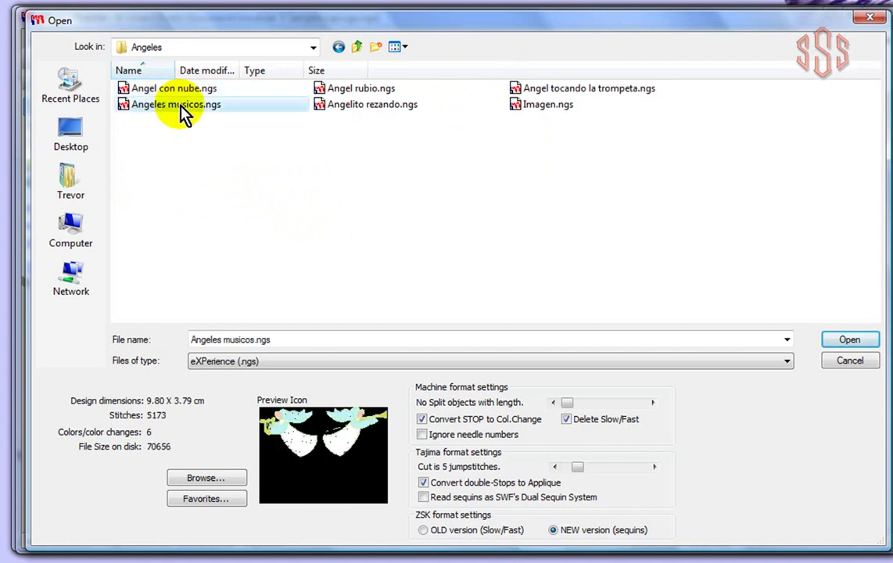
click(372, 91)
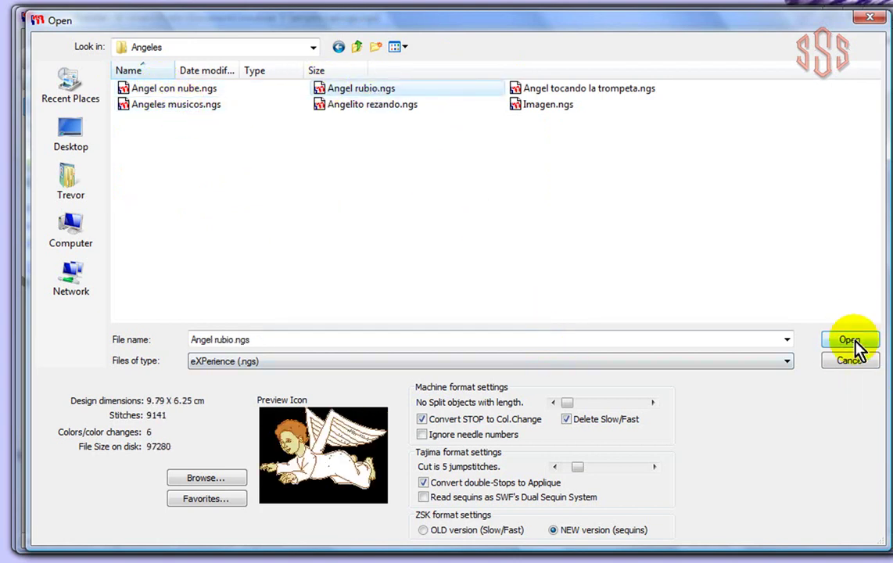